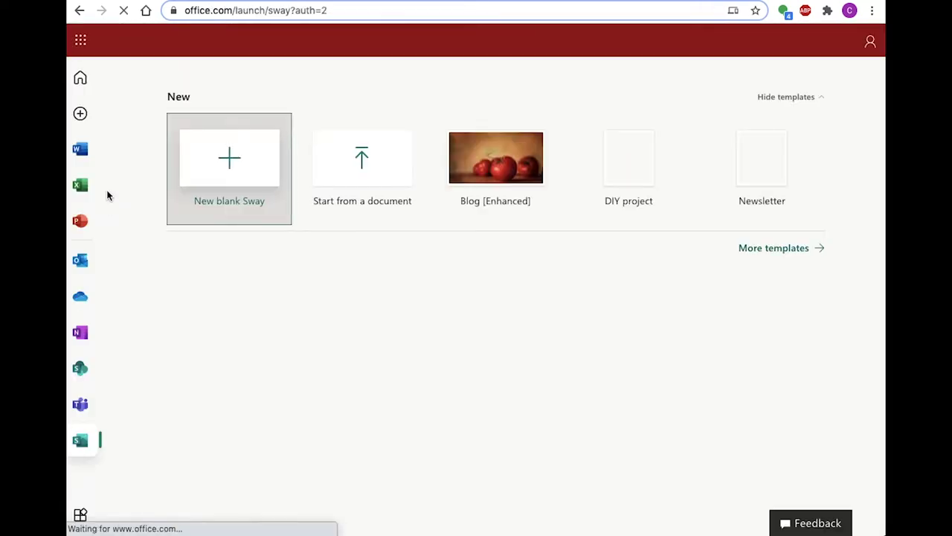
Step: Create a new blank Sway and title it 'A Sway on Zines'
left_click(223, 181)
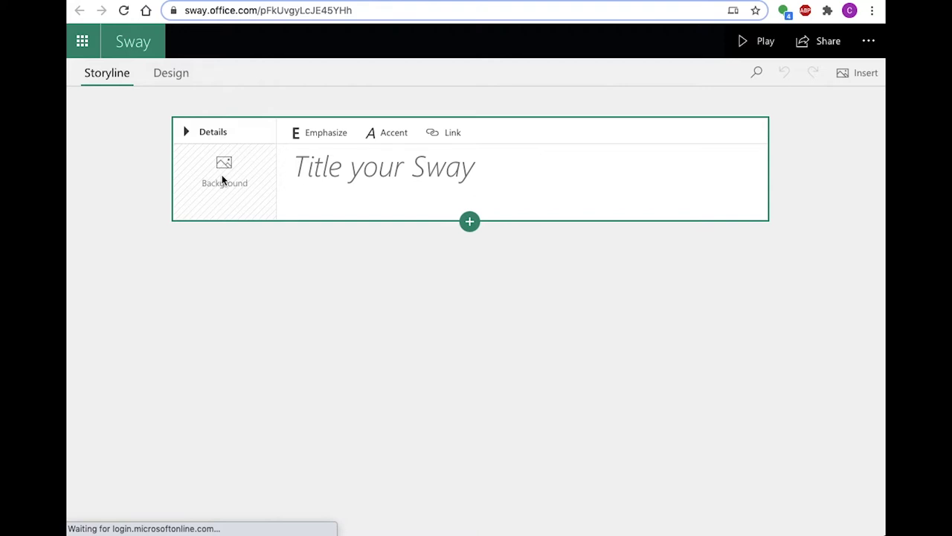
type("A ")
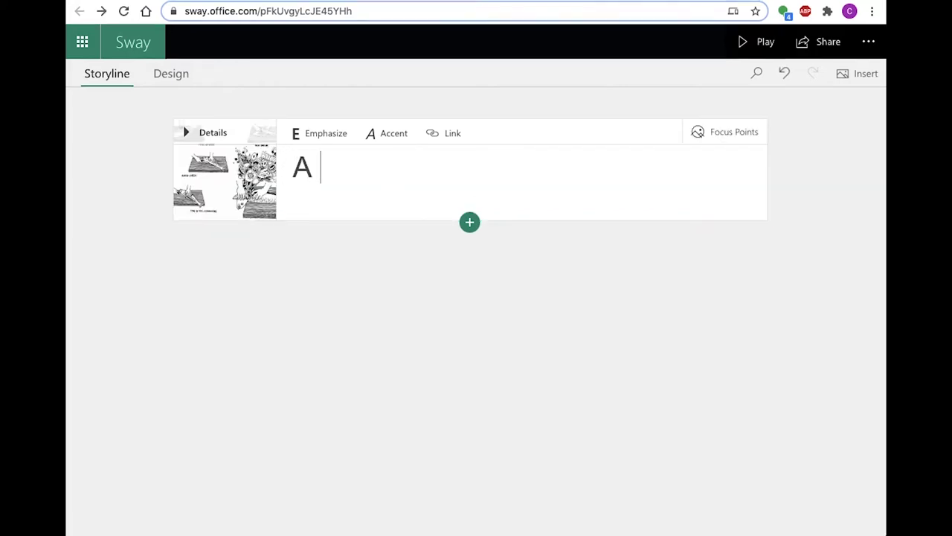
type("Sway on")
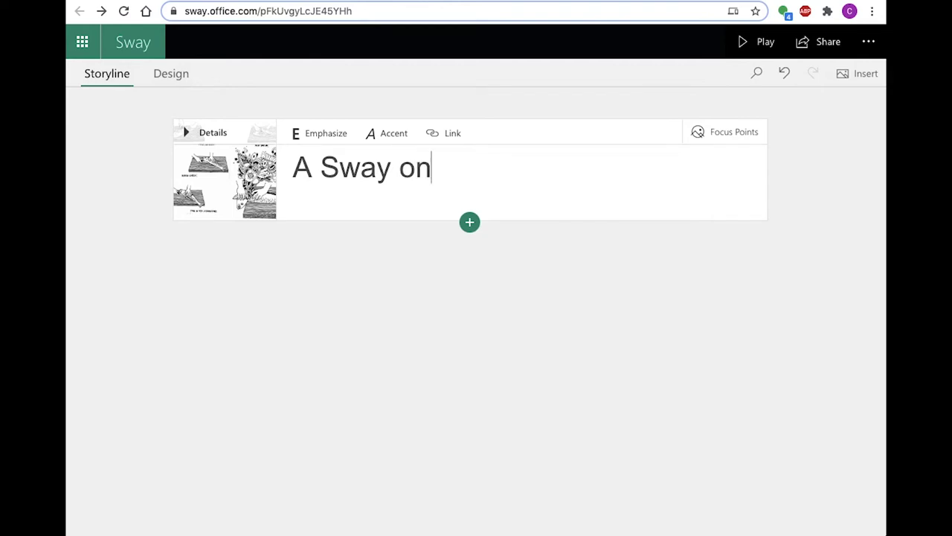
type(" Zines")
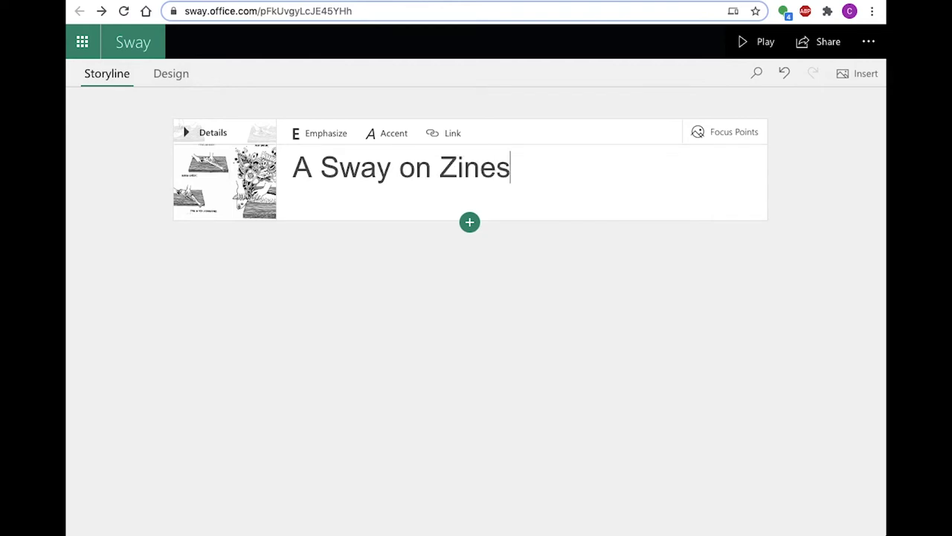
left_click(469, 224)
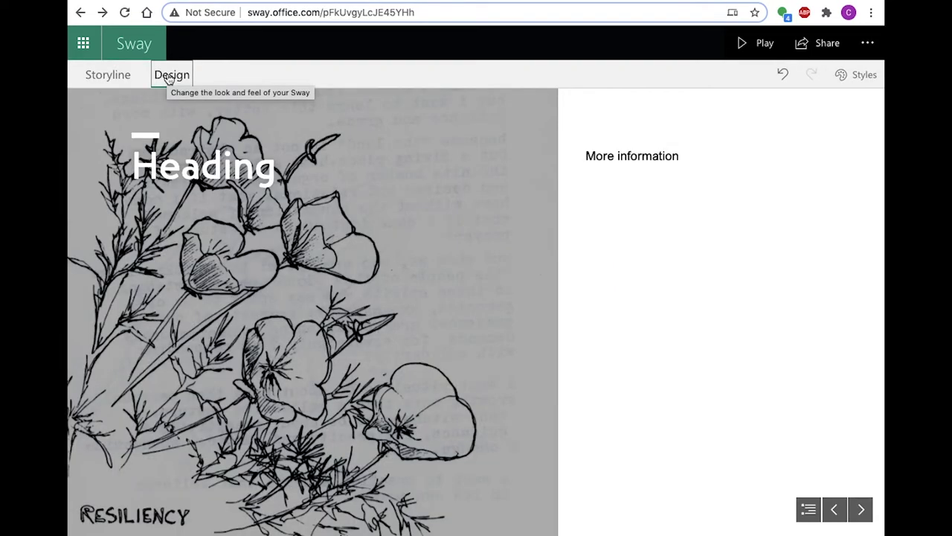
Step: Preview the Vertical and Slides styles, settle on Horizontal, and bring up the Customize options
left_click(843, 81)
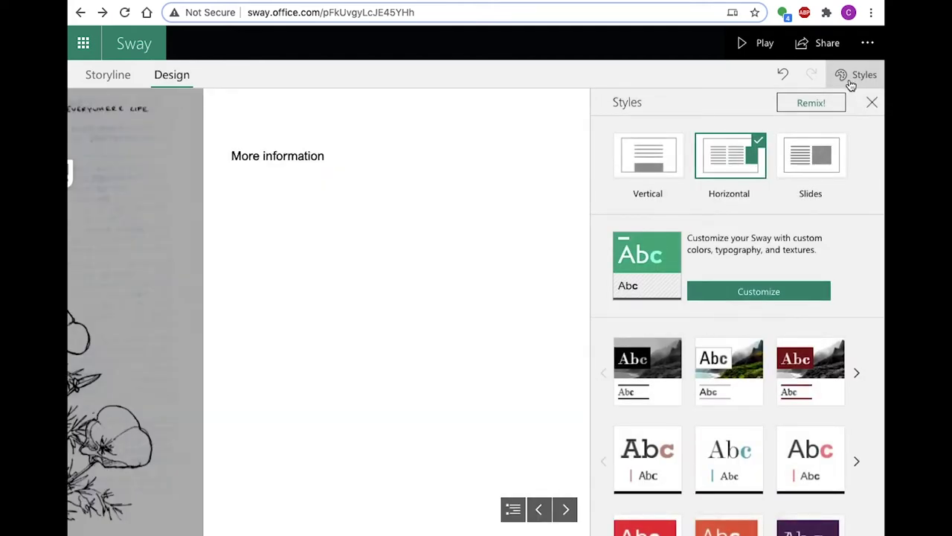
left_click(651, 164)
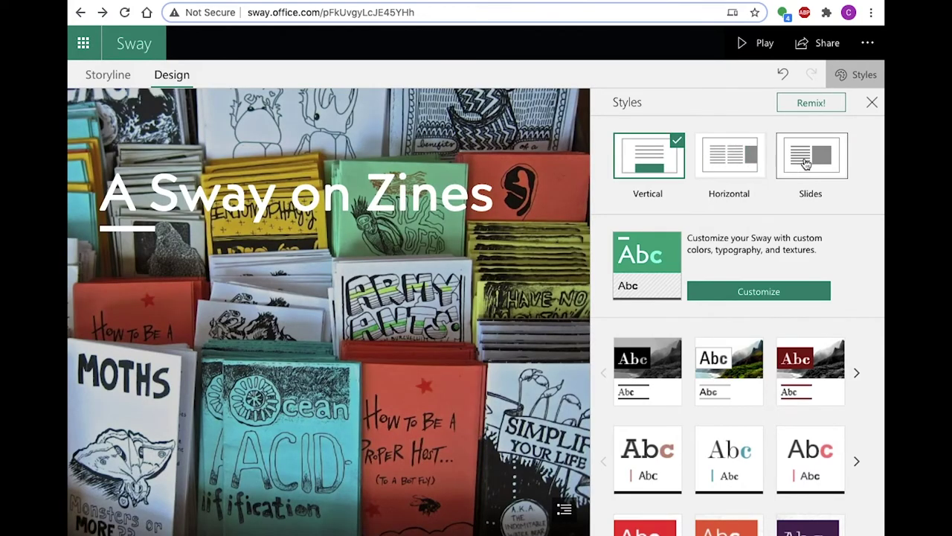
left_click(806, 164)
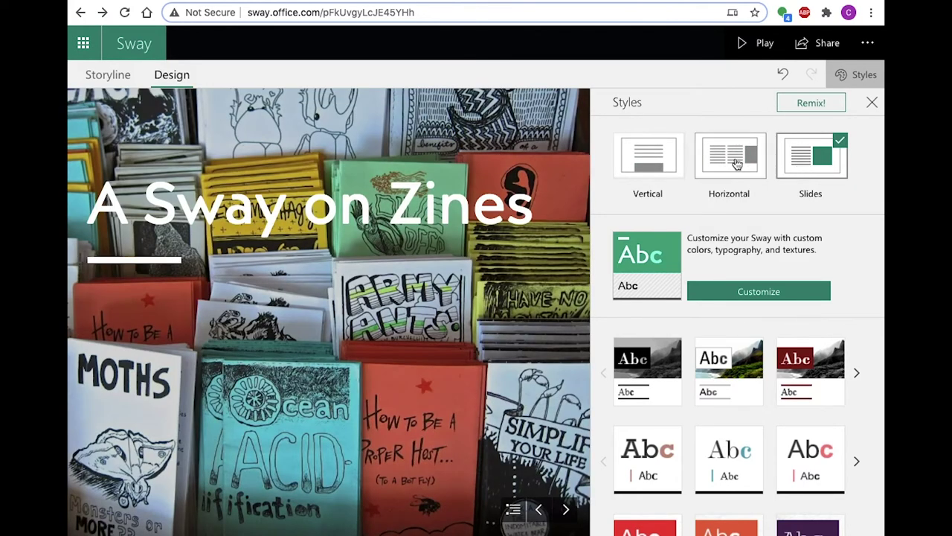
left_click(736, 164)
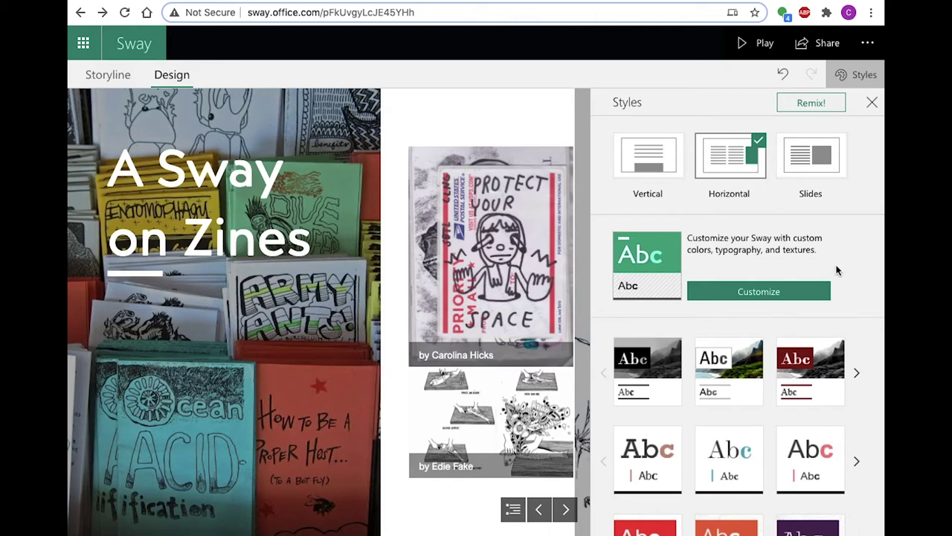
left_click(764, 293)
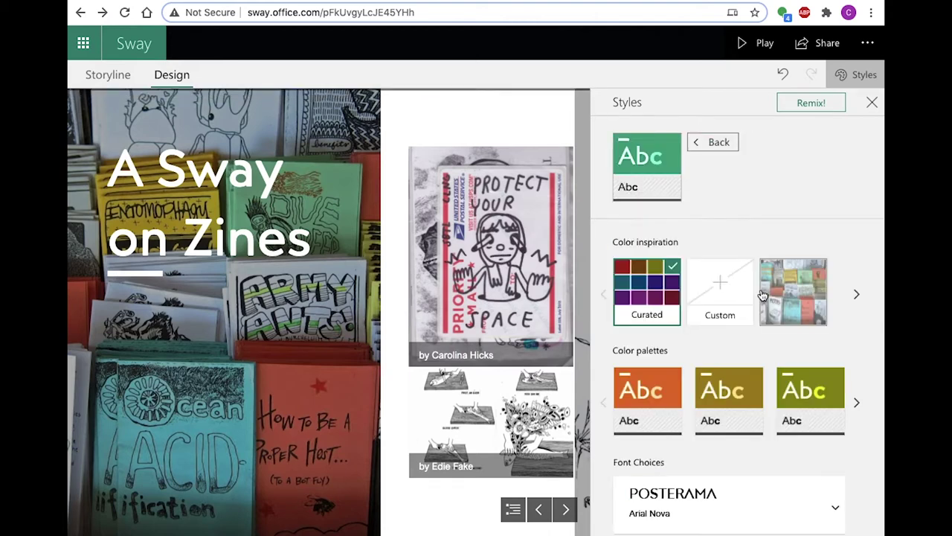
Step: Add #FAD3AA as a custom colour inspiration and apply its second peach palette
left_click(764, 295)
left_click(798, 405)
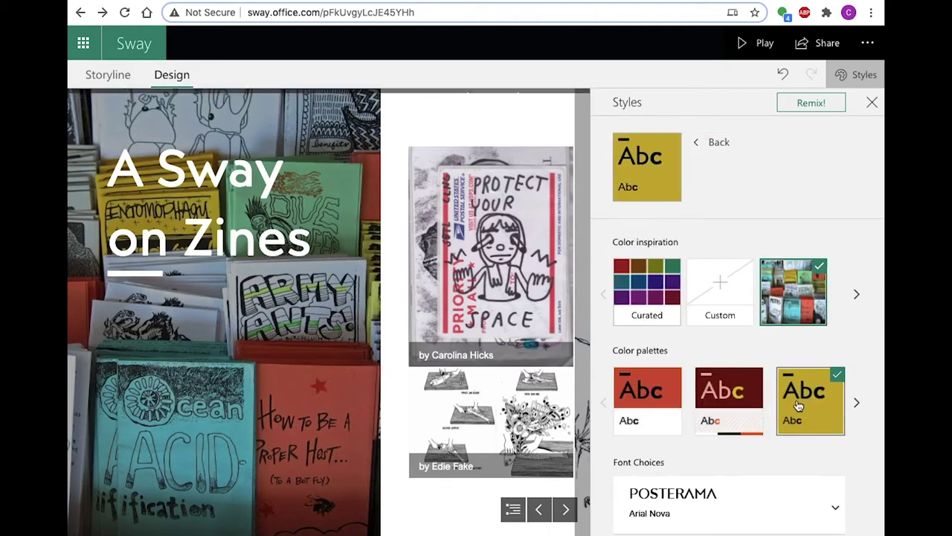
left_click(716, 414)
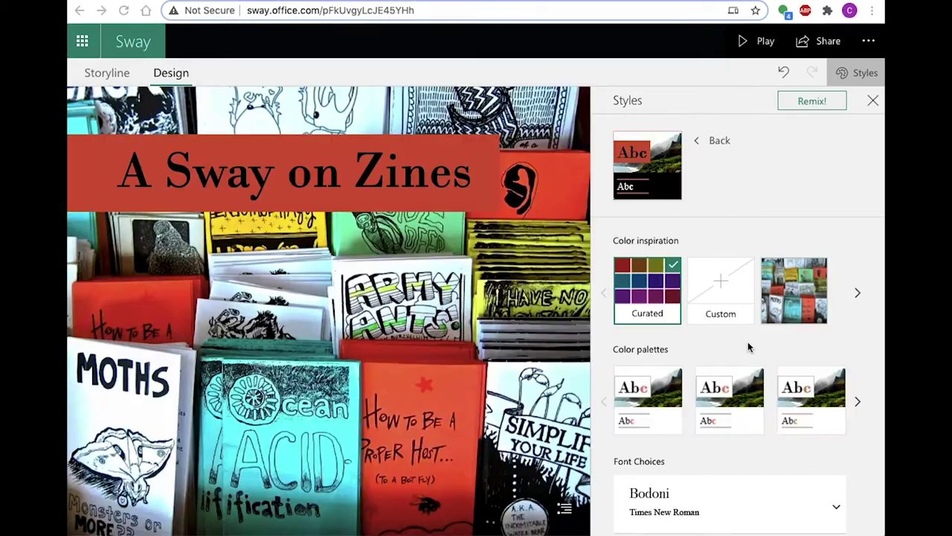
left_click(722, 315)
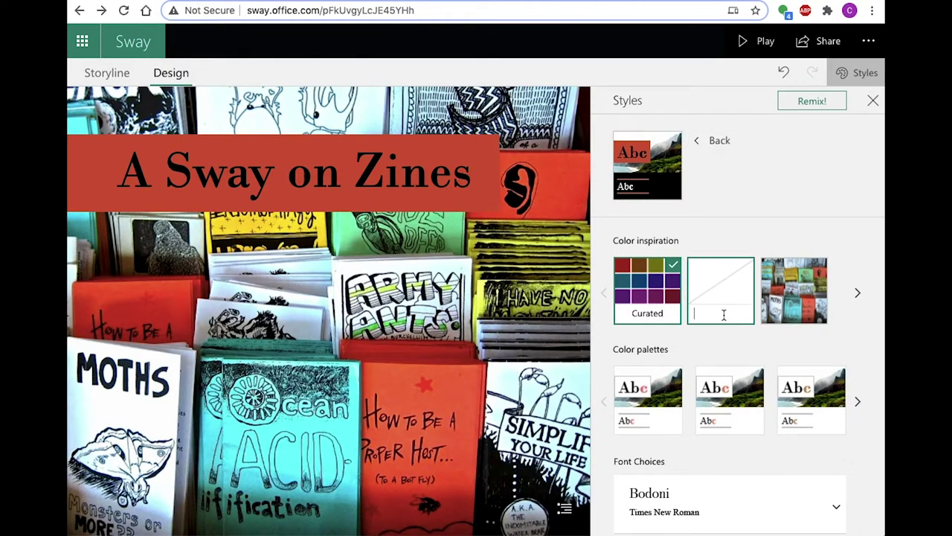
type("#FAD3BA")
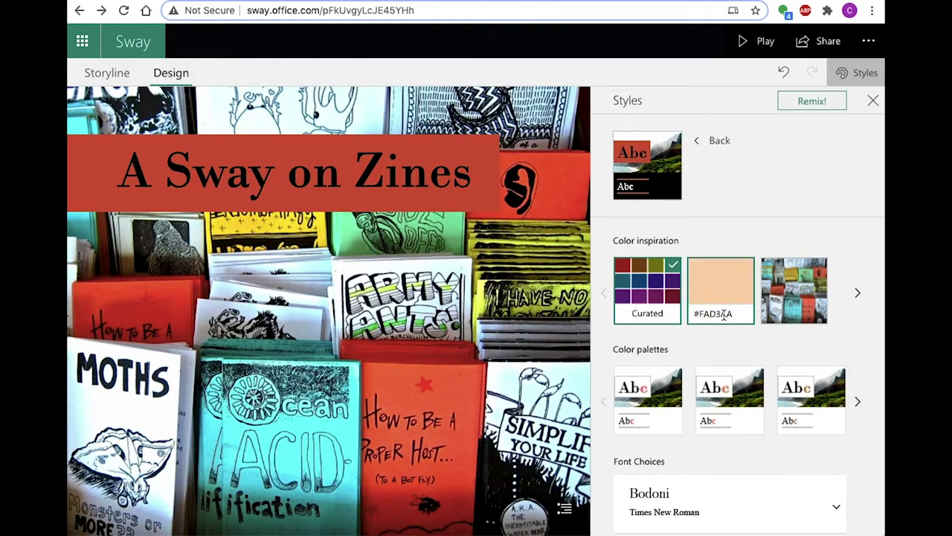
left_click(721, 290)
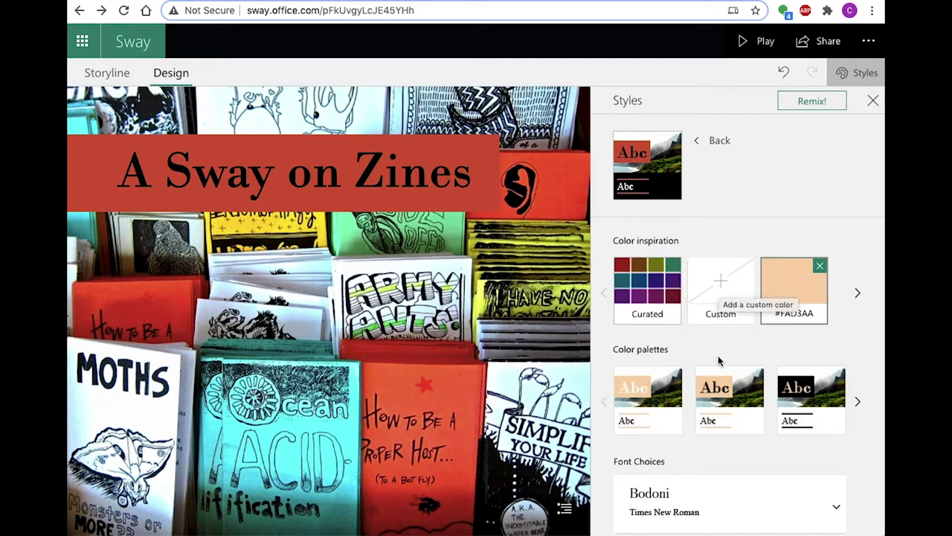
left_click(725, 399)
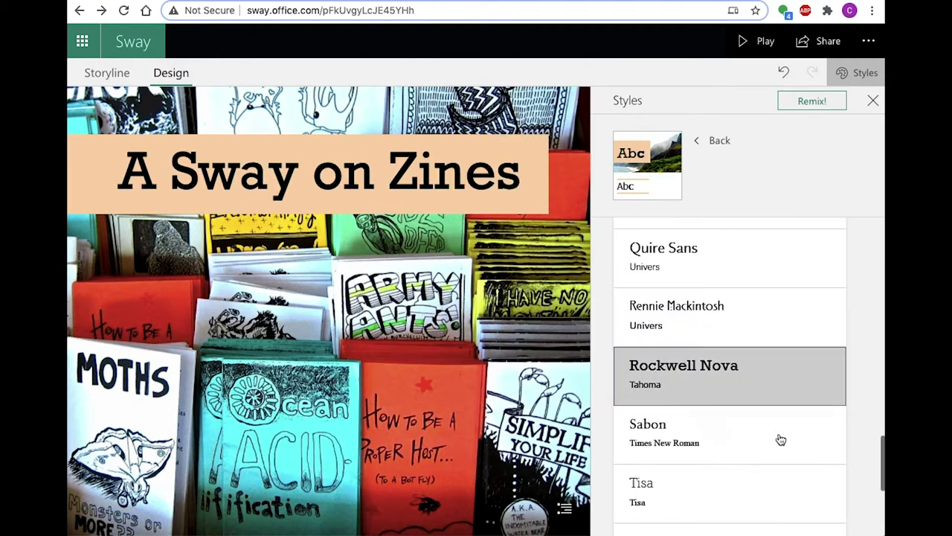
Step: Use the Univers Condensed / Georgia Pro fonts and keep text size at Normal
scroll(774, 454, "down", 3)
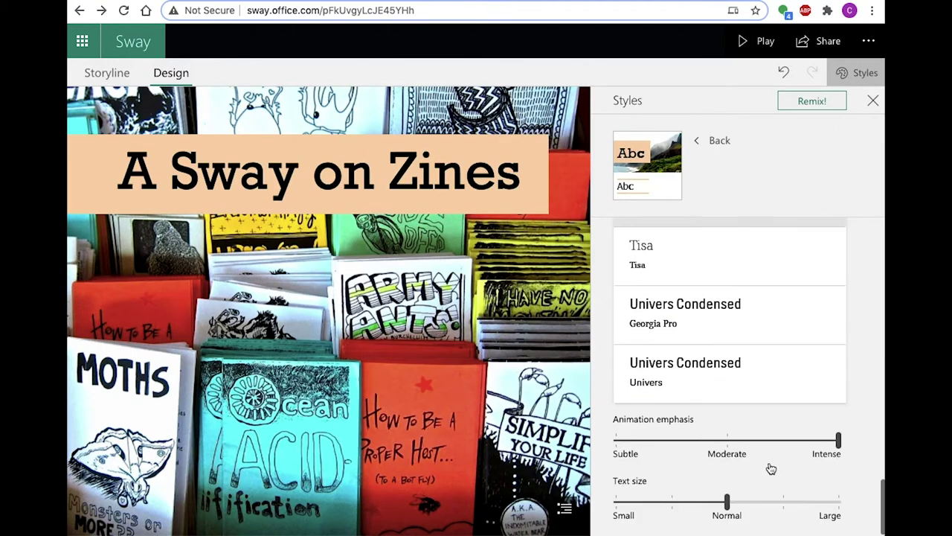
left_click(711, 315)
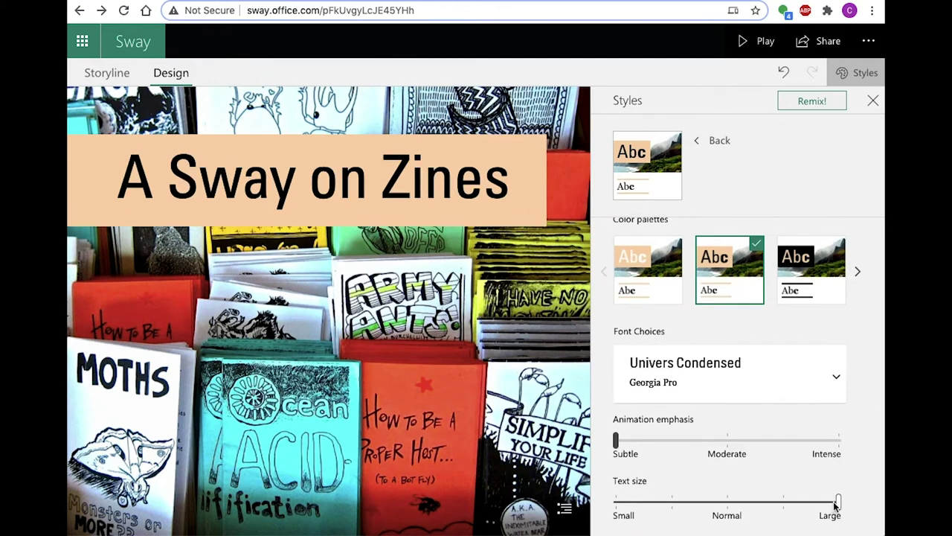
left_click_drag(837, 506, 606, 518)
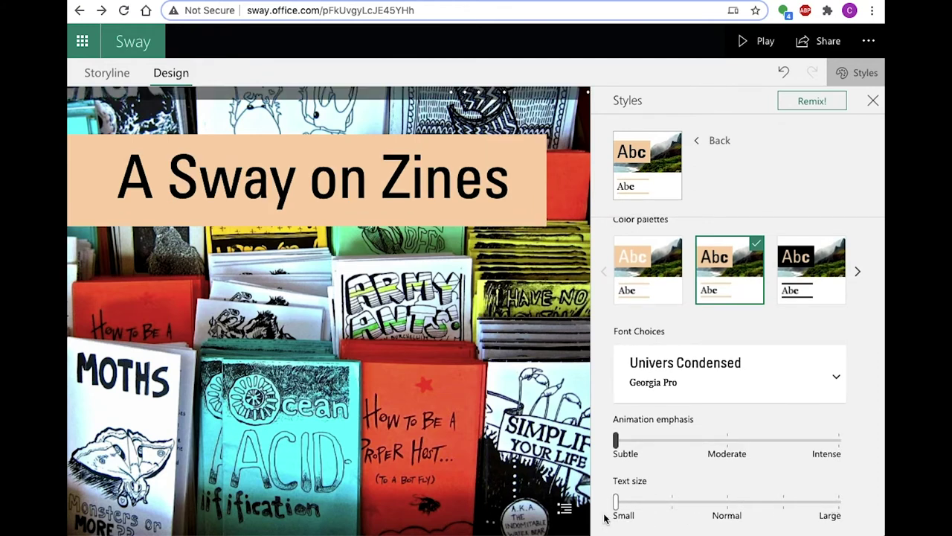
left_click_drag(616, 503, 725, 501)
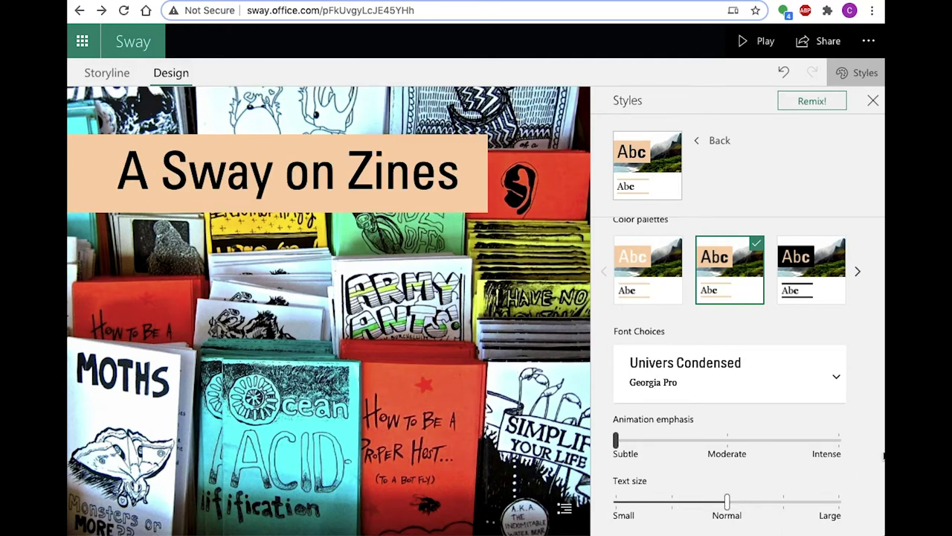
mouse_move(616, 440)
left_mouse_down()
mouse_move(865, 444)
mouse_move(608, 445)
left_mouse_up()
Step: Play the Sway, scroll through to the end, then jump back to the start
left_click(758, 41)
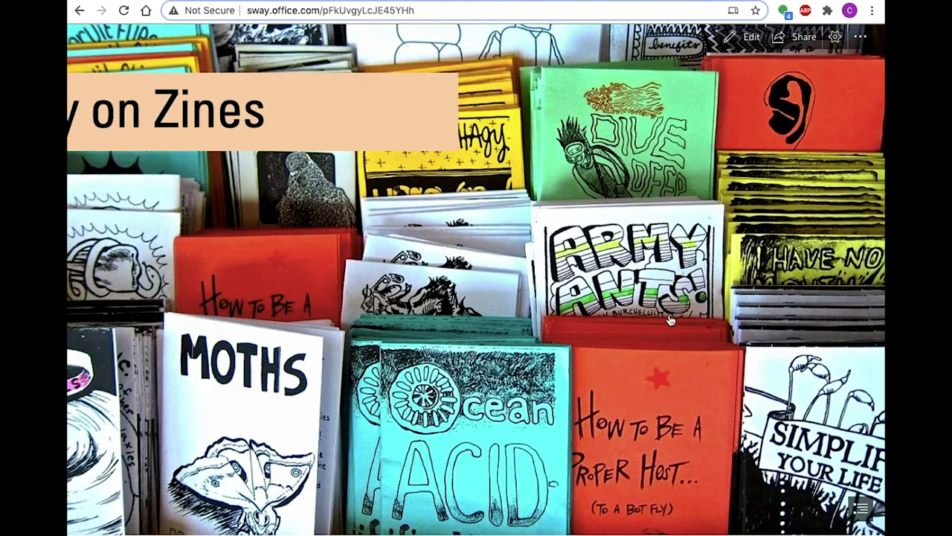
scroll(670, 336, "down", 5)
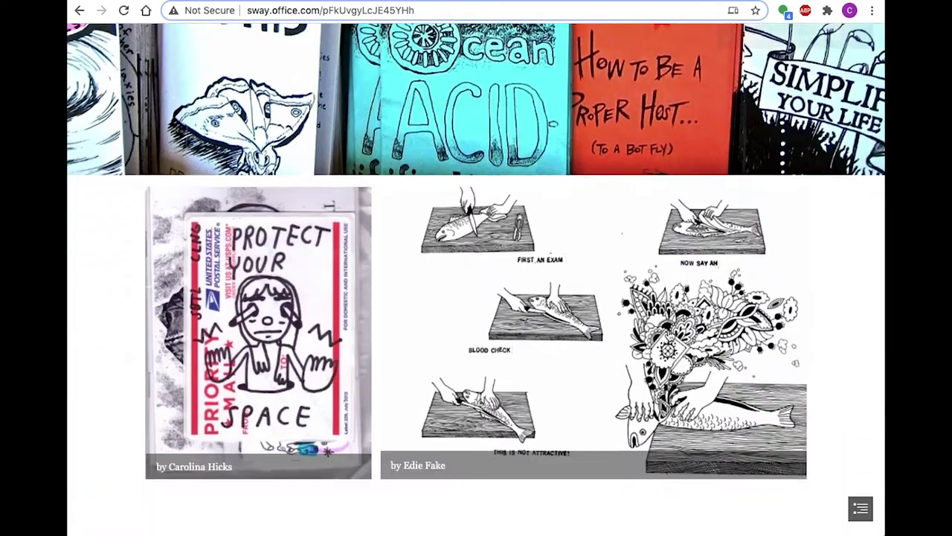
scroll(670, 336, "down", 3)
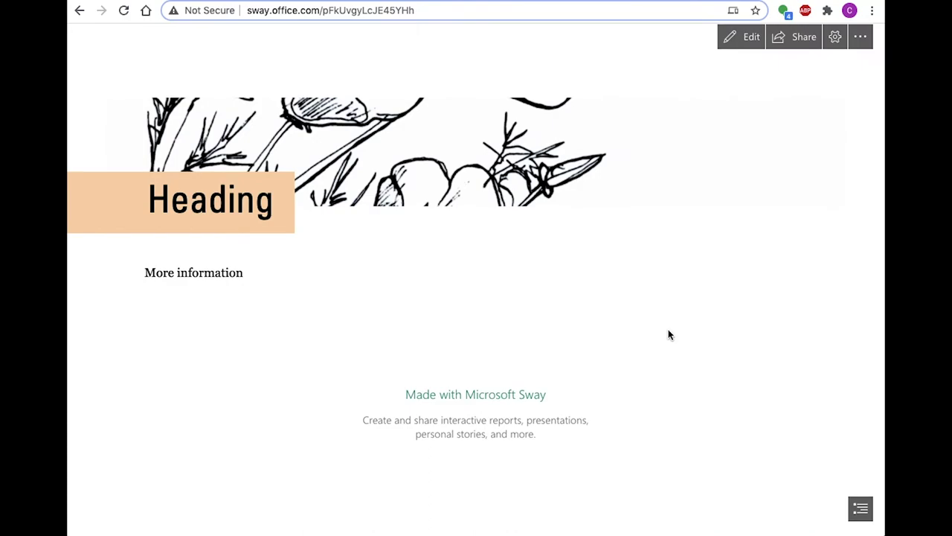
key("Home")
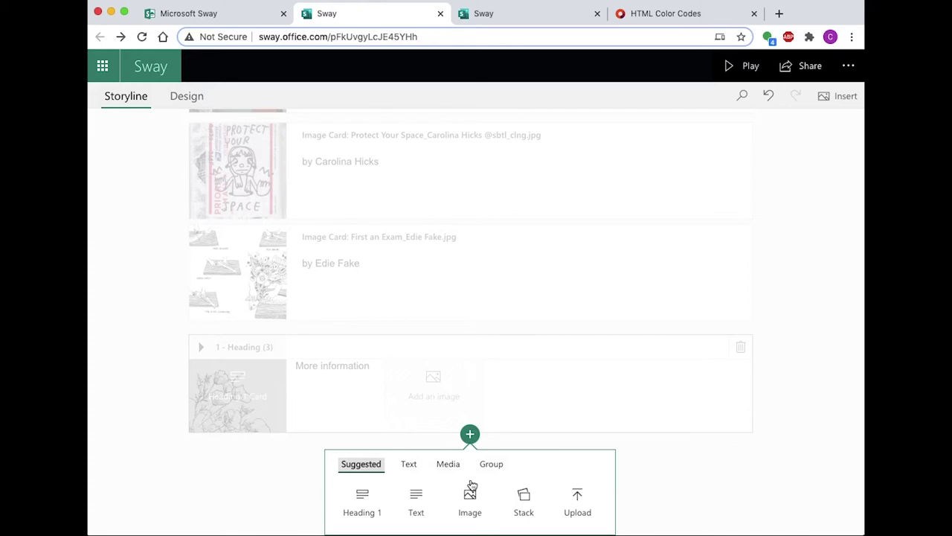
Step: Insert a plain text card below the 'A Sway on Zines' heading
left_click(136, 201)
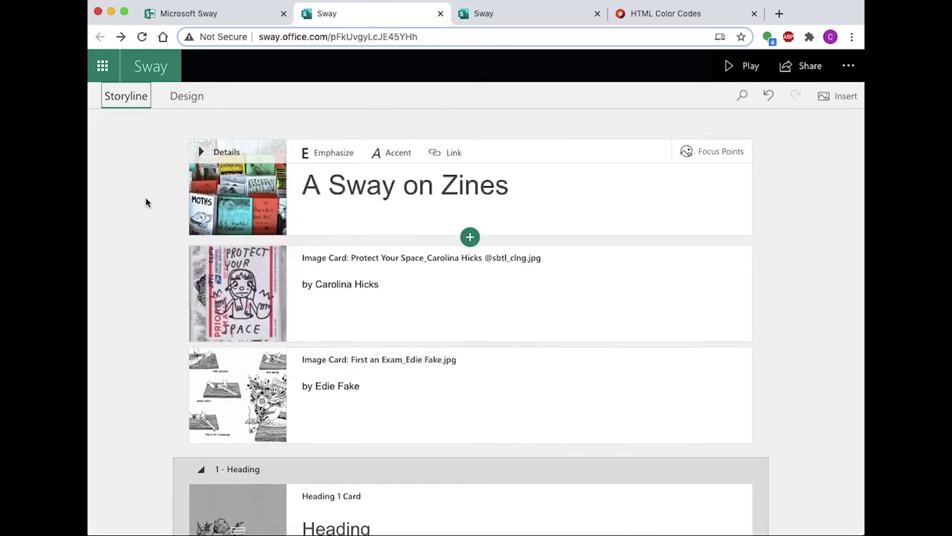
left_click_drag(512, 187, 302, 186)
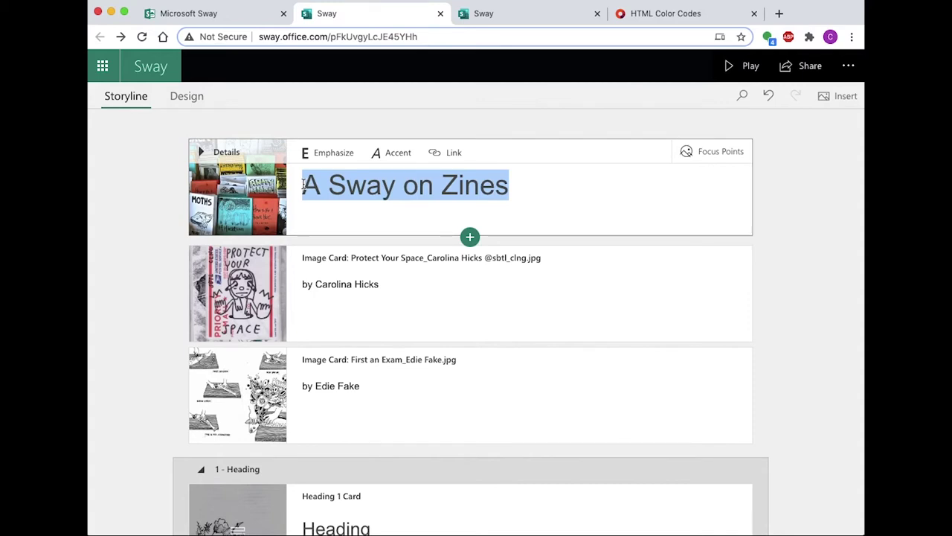
left_click(470, 237)
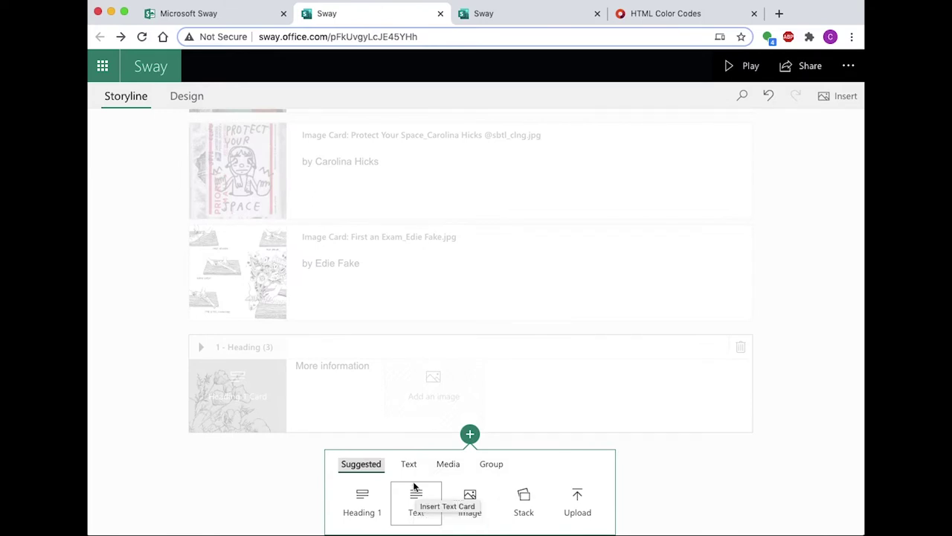
left_click(410, 466)
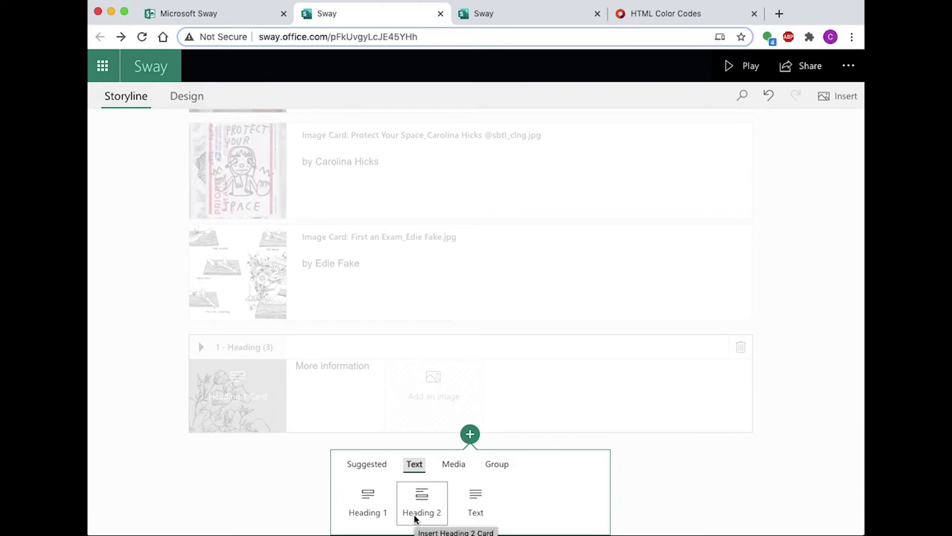
left_click(476, 503)
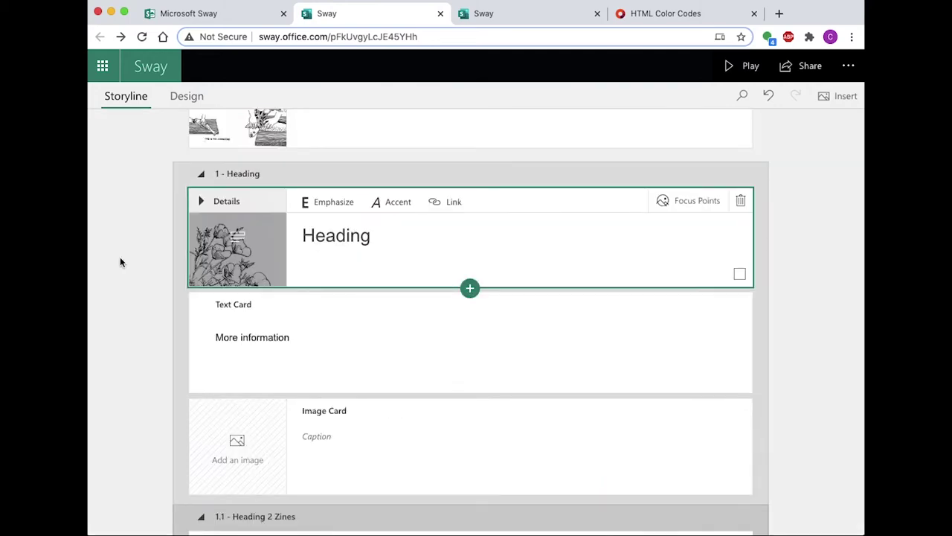
Step: Make 'More information' a numbered item with Moderate emphasis, then return to editing
left_click(380, 347)
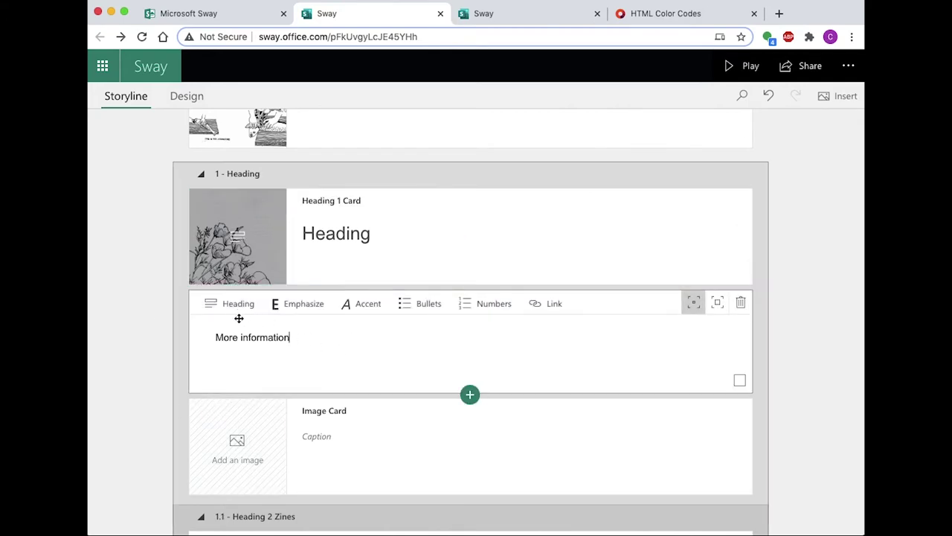
left_click(296, 306)
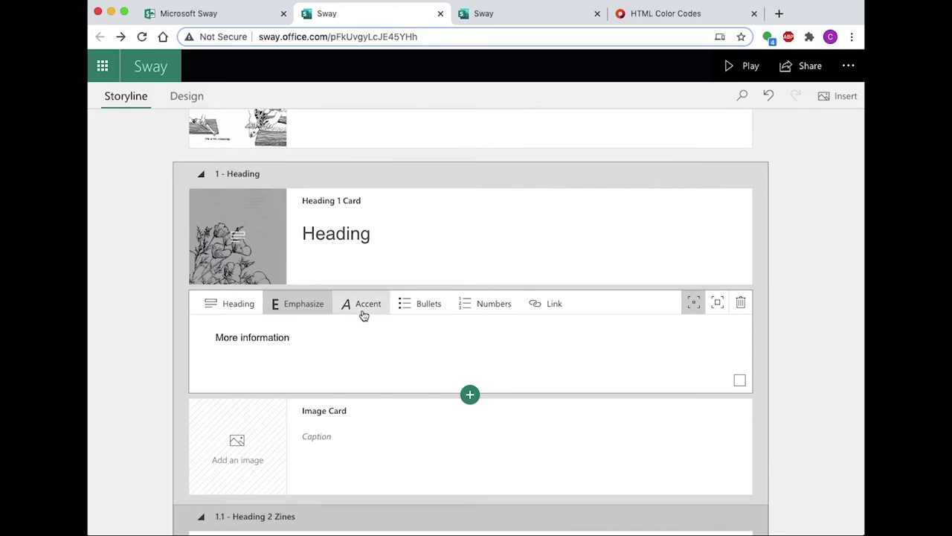
left_click(421, 306)
left_click(484, 309)
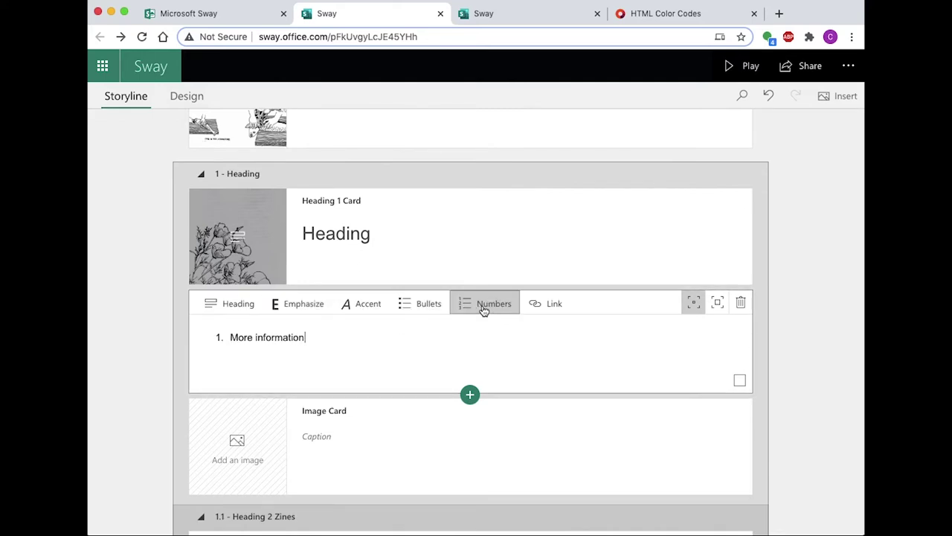
left_click(717, 305)
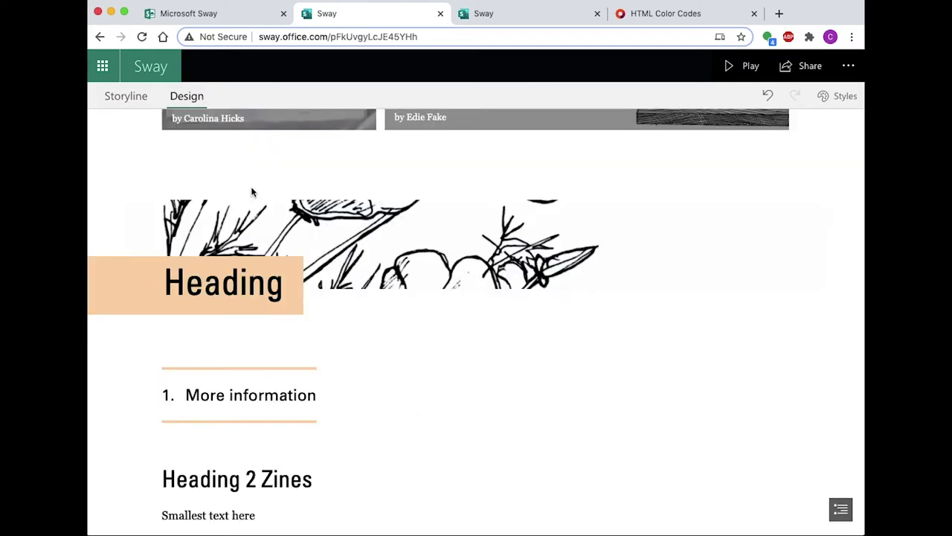
left_click(125, 103)
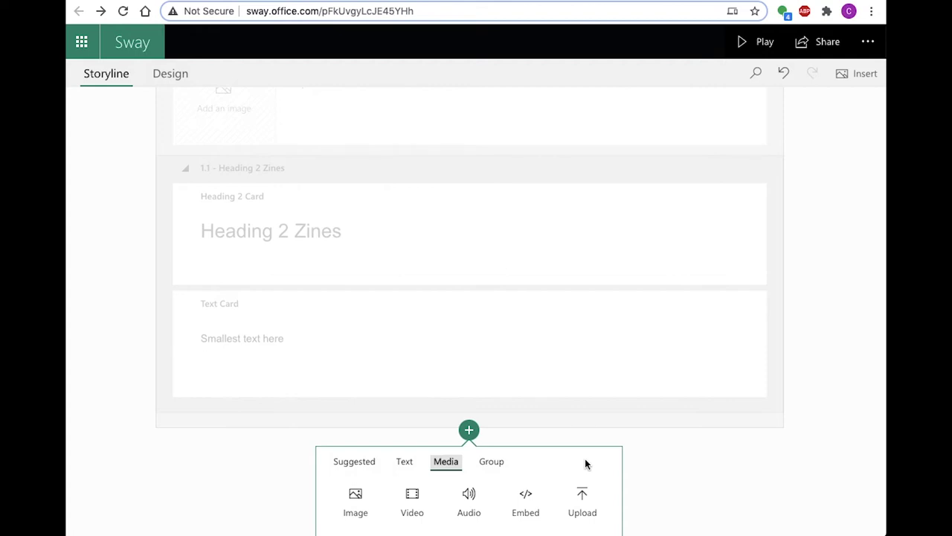
Step: Add a video card from the Media choices
left_click(411, 500)
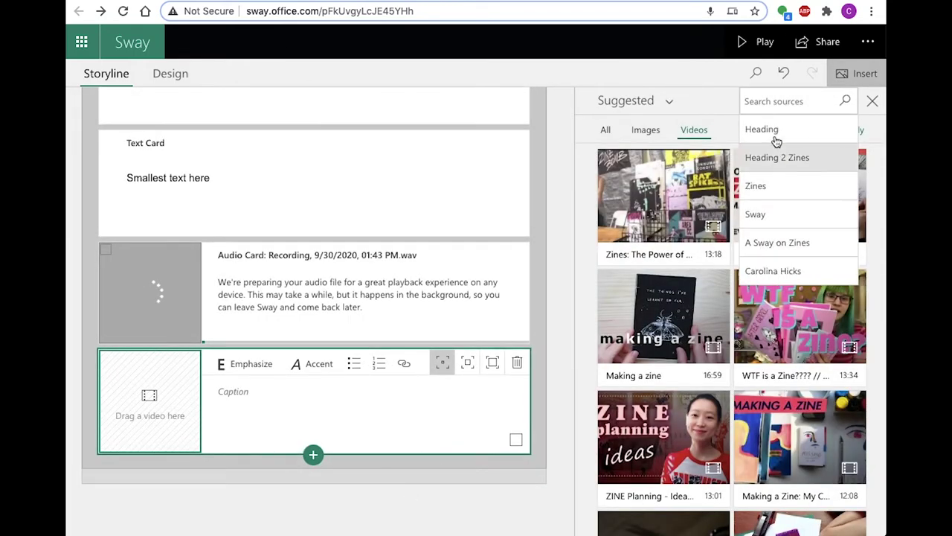
Step: Fill the video card with the 'Zines: The Power of…' video from the Zines suggestions
left_click(767, 186)
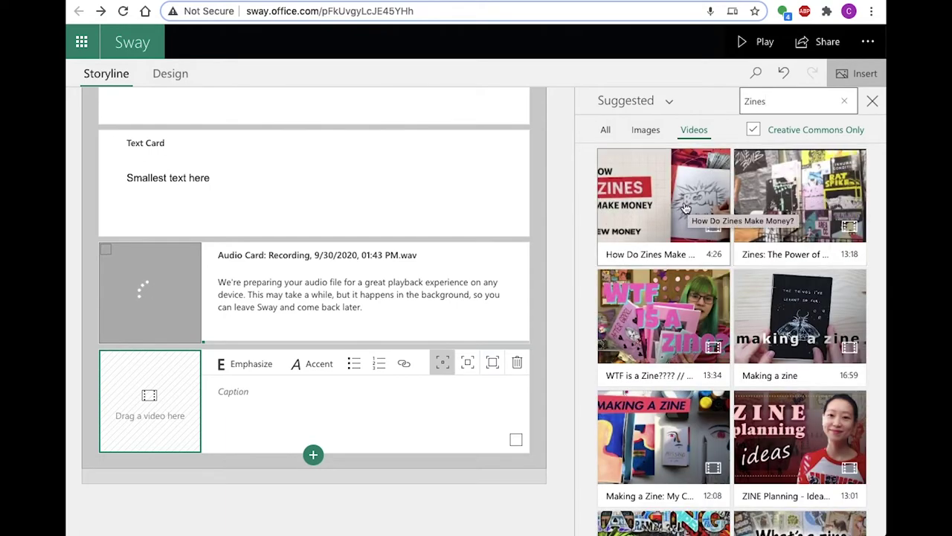
left_click(780, 195)
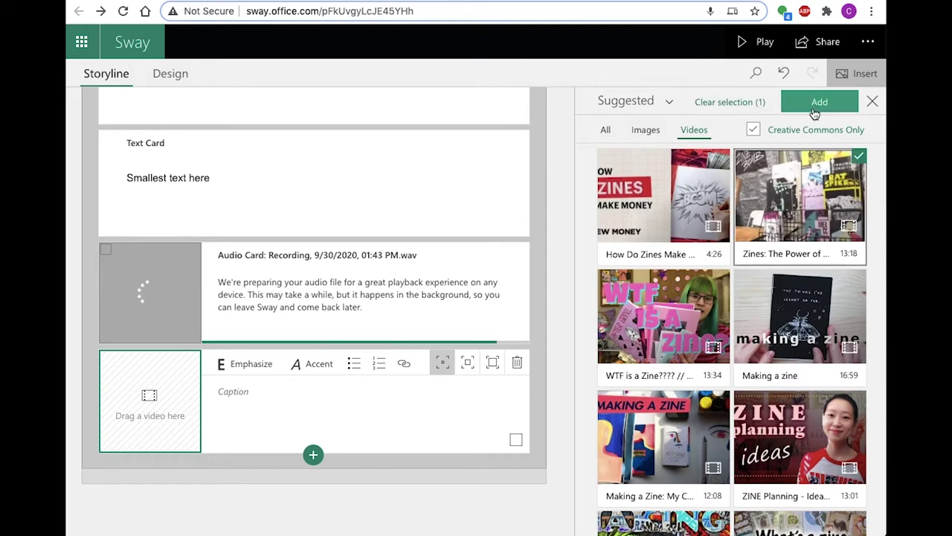
left_click(815, 109)
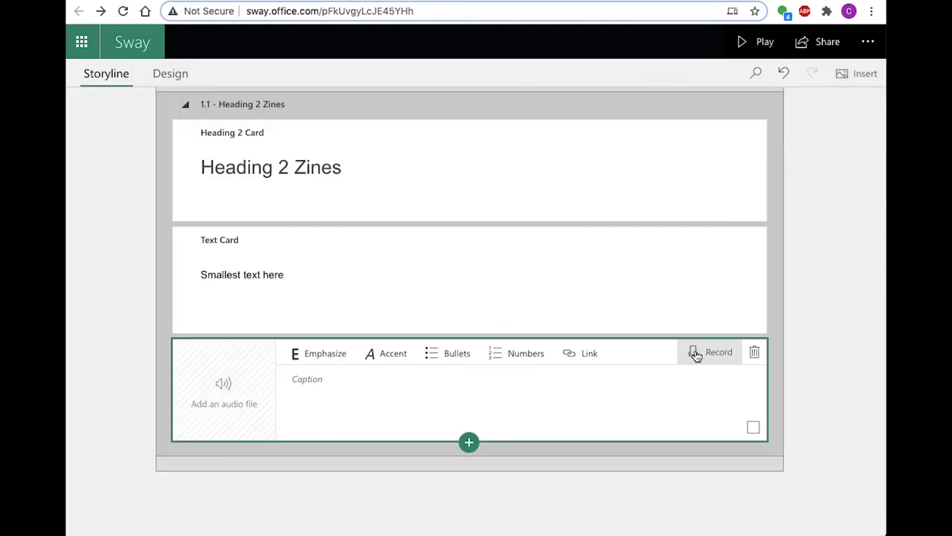
Step: Record a four-second voice clip with microphone access and add it to the audio card
left_click(710, 352)
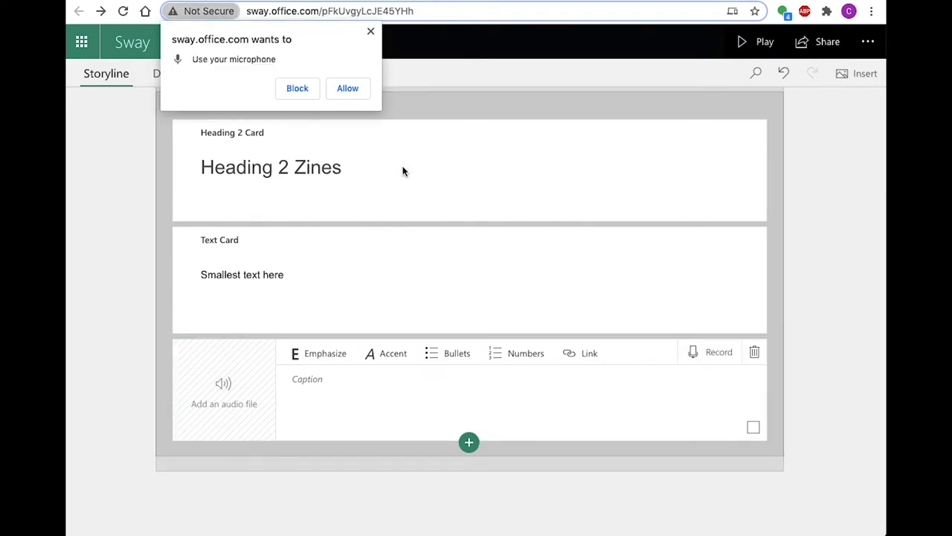
left_click(346, 87)
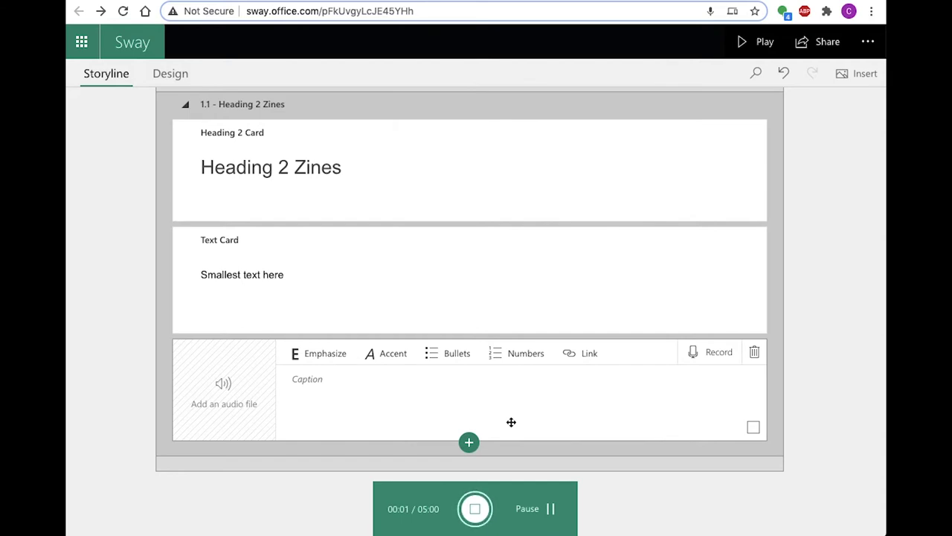
left_click(477, 523)
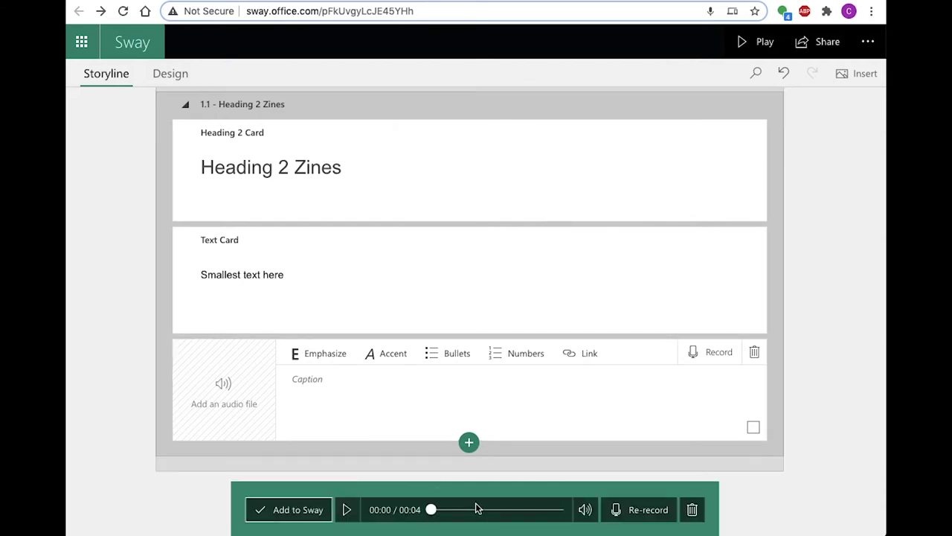
left_click(276, 515)
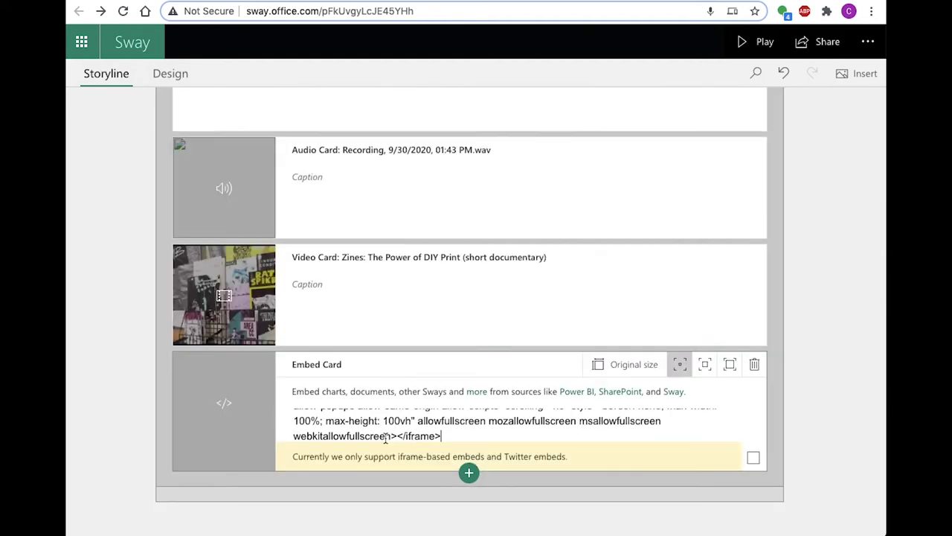
Step: Confirm the embed card's iframe code, then bring up the Group layouts for a new card
key("Return")
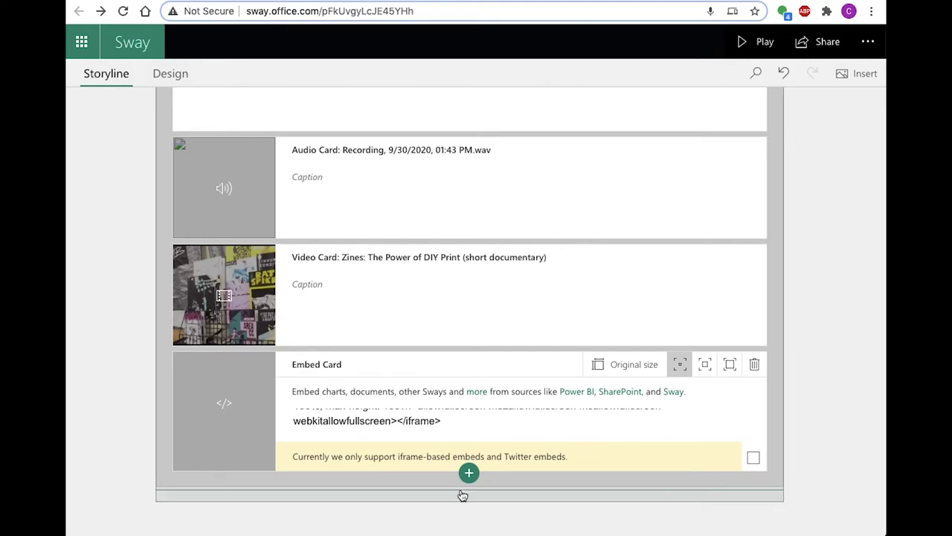
scroll(467, 474, "up", 2)
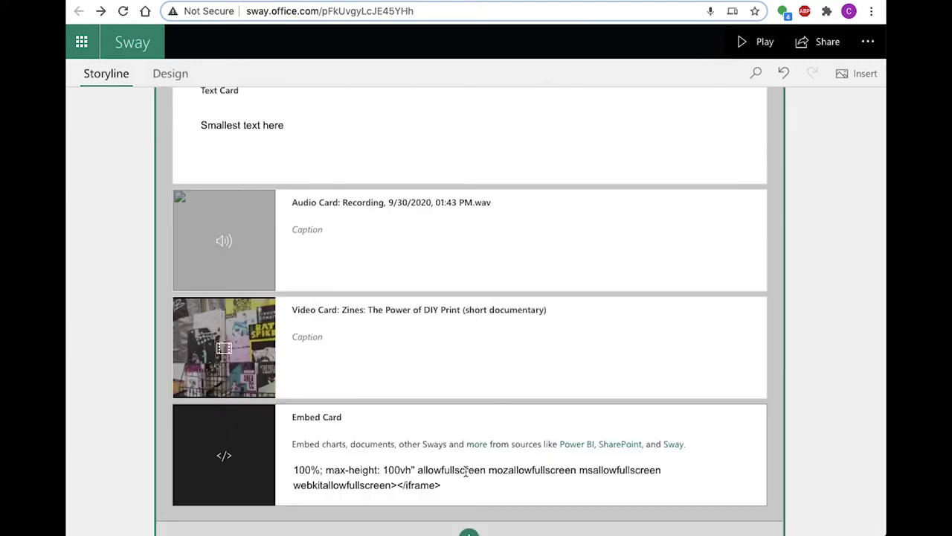
scroll(792, 447, "down", 2)
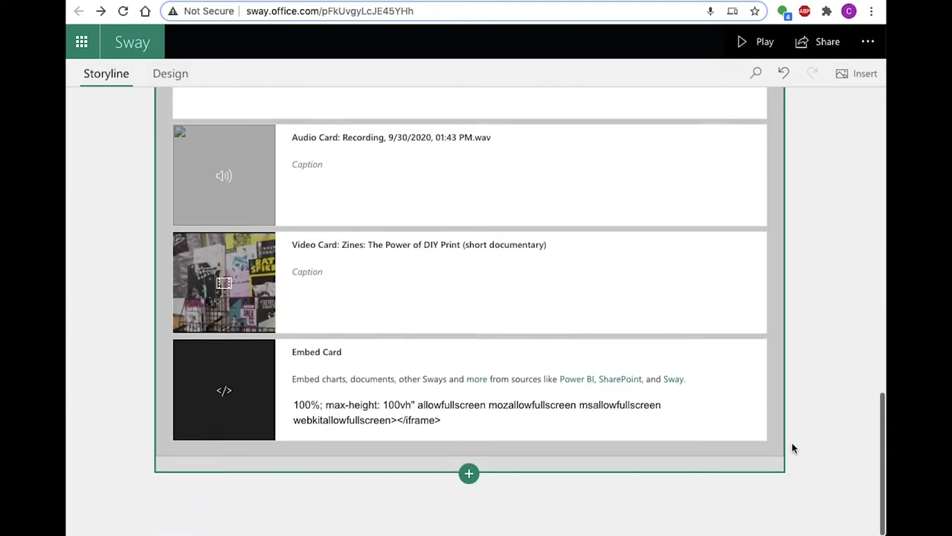
left_click(470, 472)
left_click(492, 461)
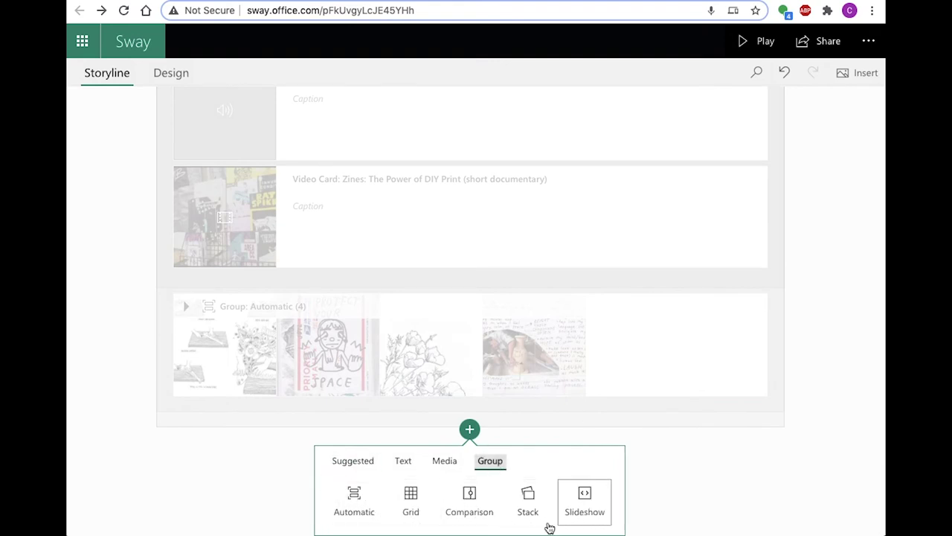
Step: Back out of grouping the four images, preview the Sway, and return to editing
left_click(291, 478)
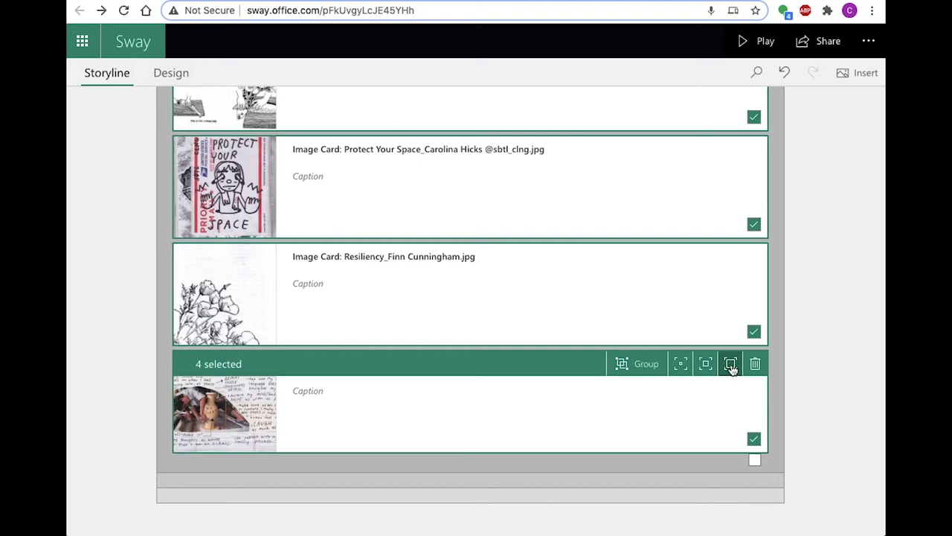
left_click(760, 42)
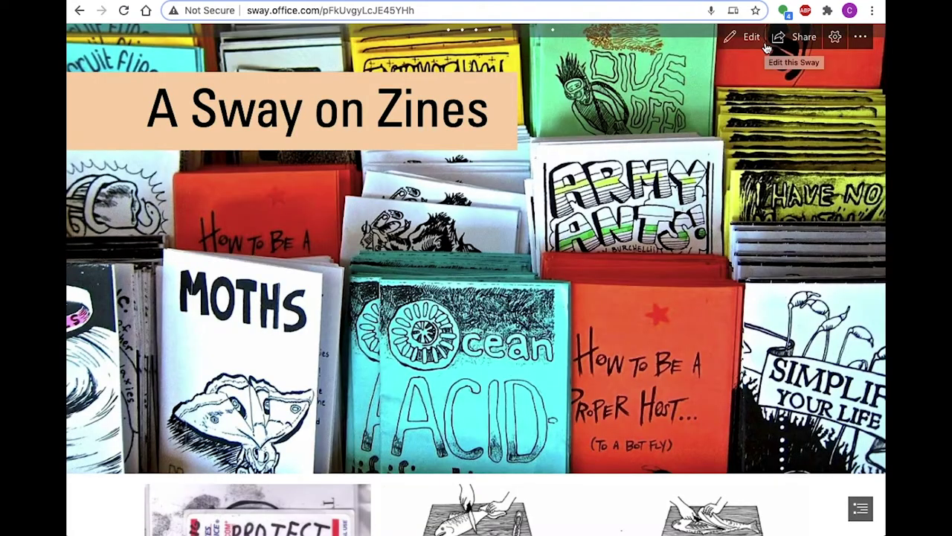
left_click(767, 48)
Step: Mark four focus points on the pottery-wheel photo, then play the Sway to check the layout
left_click(831, 340)
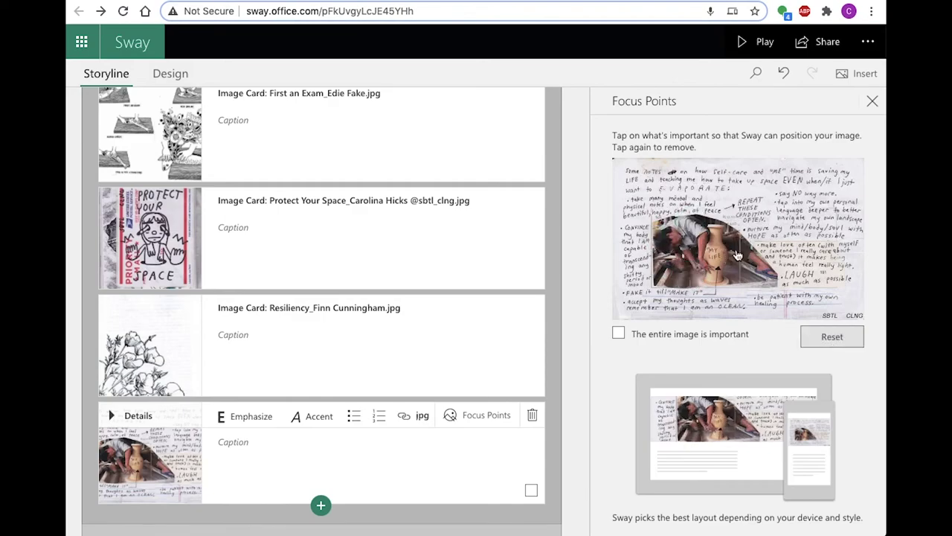
left_click(659, 225)
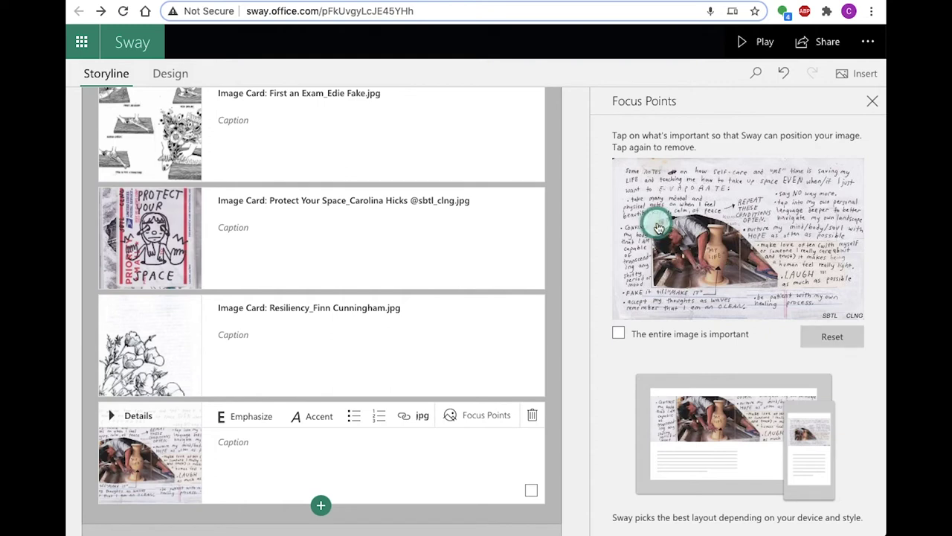
left_click(663, 265)
left_click(768, 276)
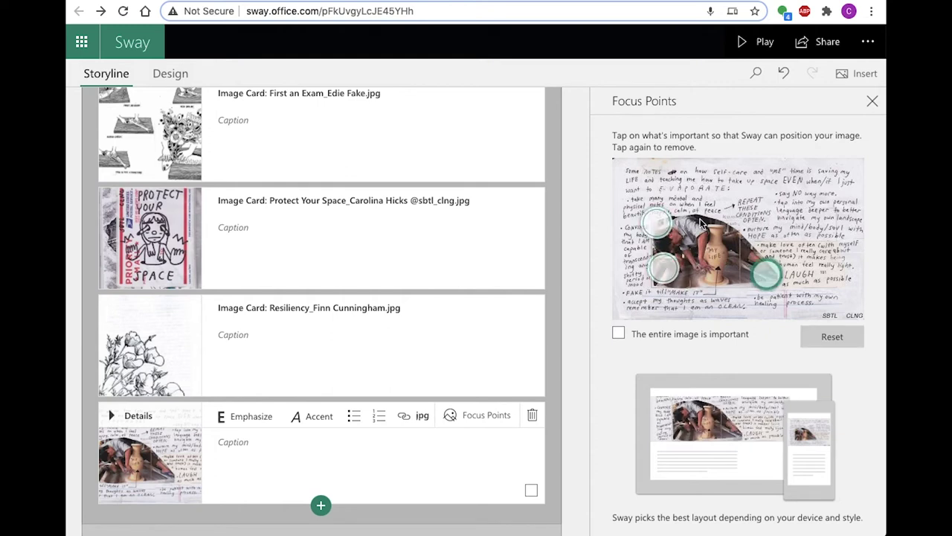
left_click(713, 230)
left_click(756, 42)
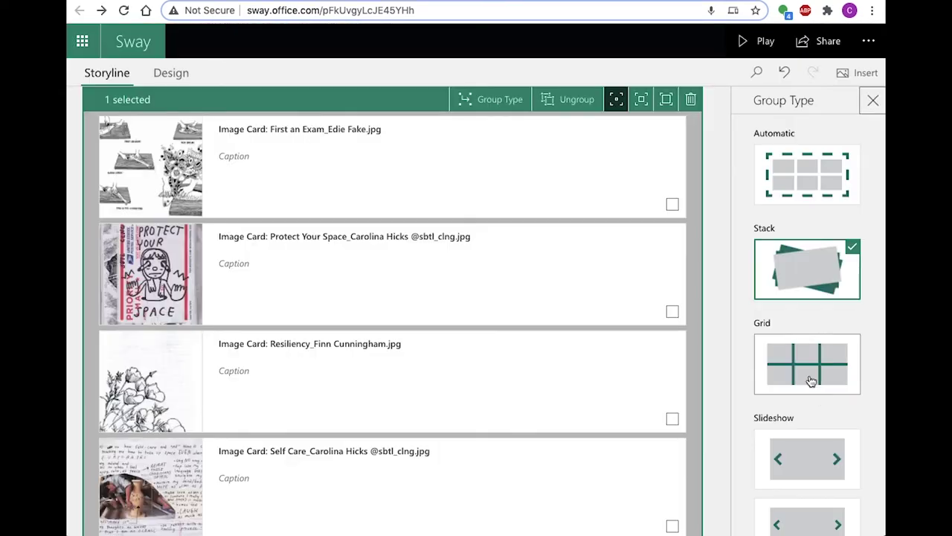
Step: Set the four-image group type to Grid and preview it
left_click(809, 380)
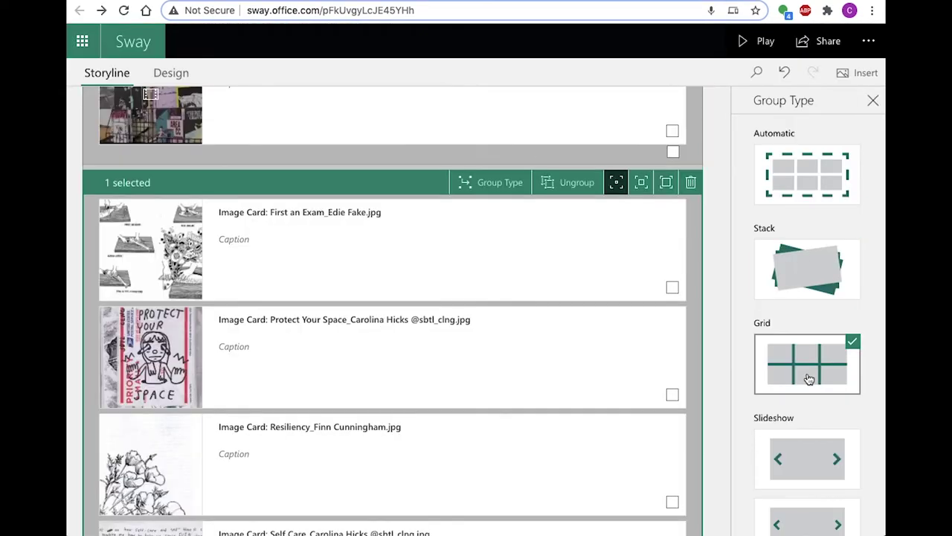
left_click(742, 42)
scroll(720, 288, "down", 20)
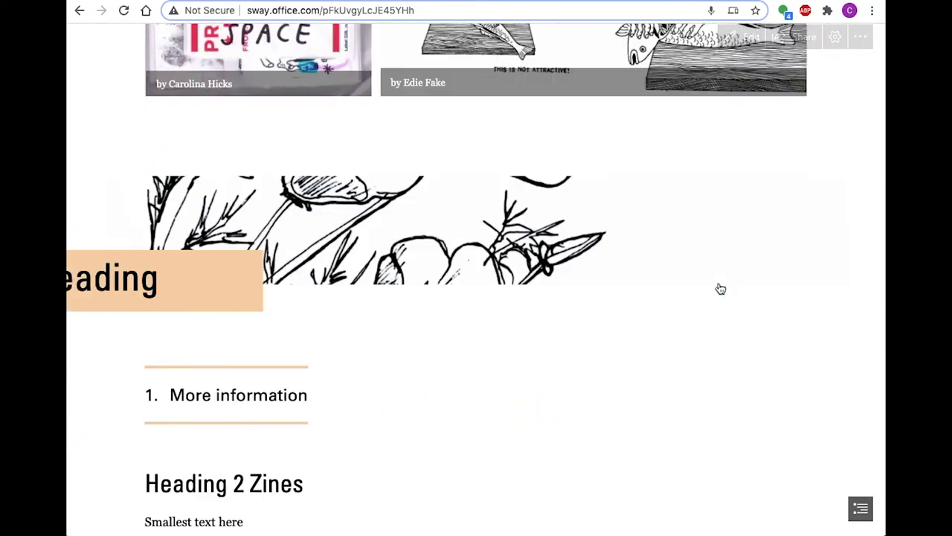
scroll(720, 288, "up", 3)
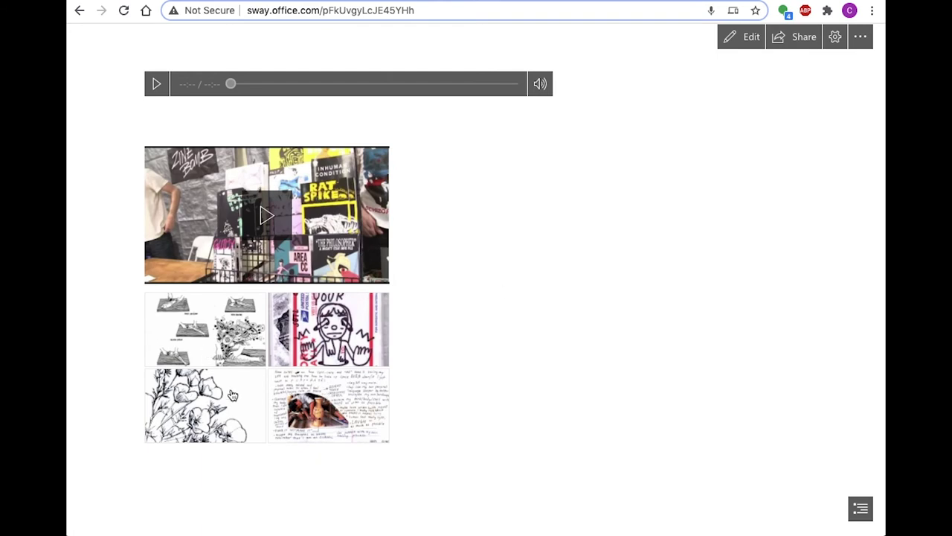
left_click(739, 36)
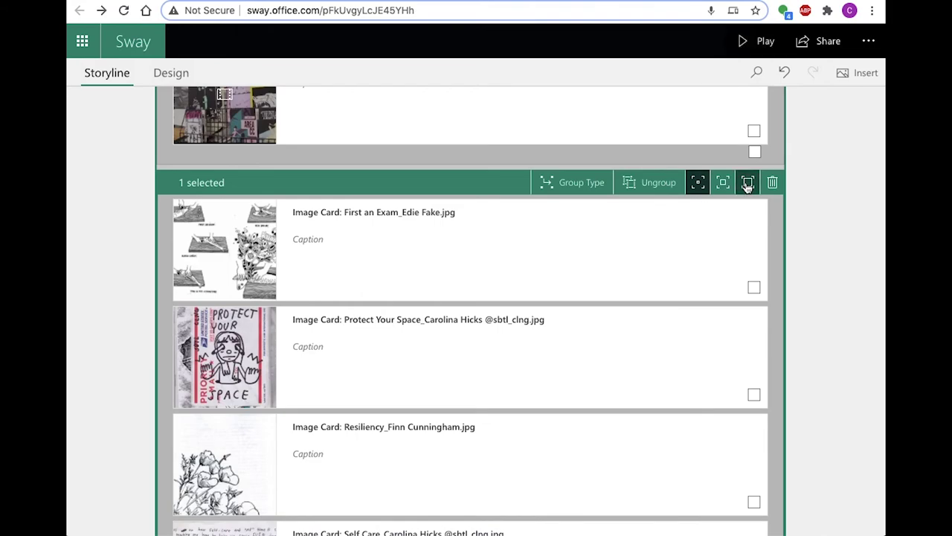
Step: Try the image grid at its largest size, then medium size, previewing each
left_click(748, 182)
left_click(759, 41)
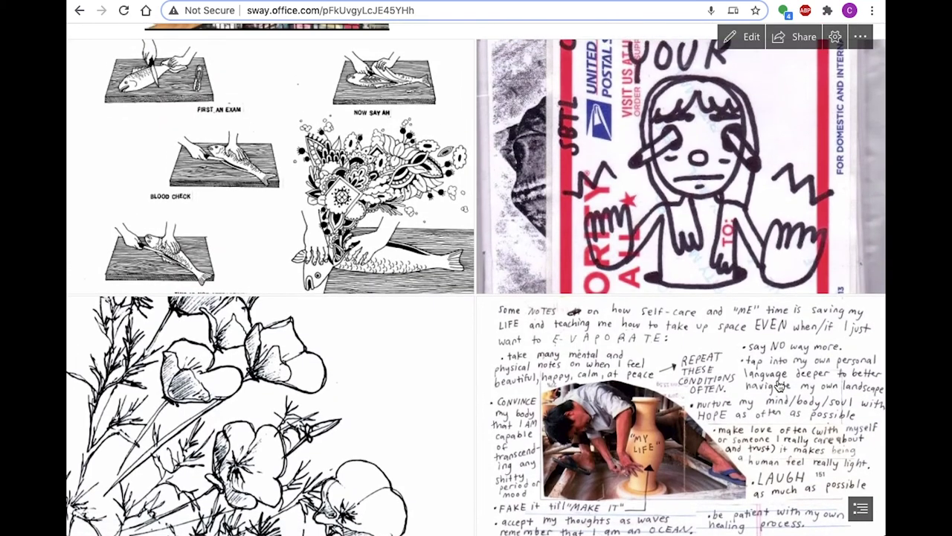
left_click(743, 45)
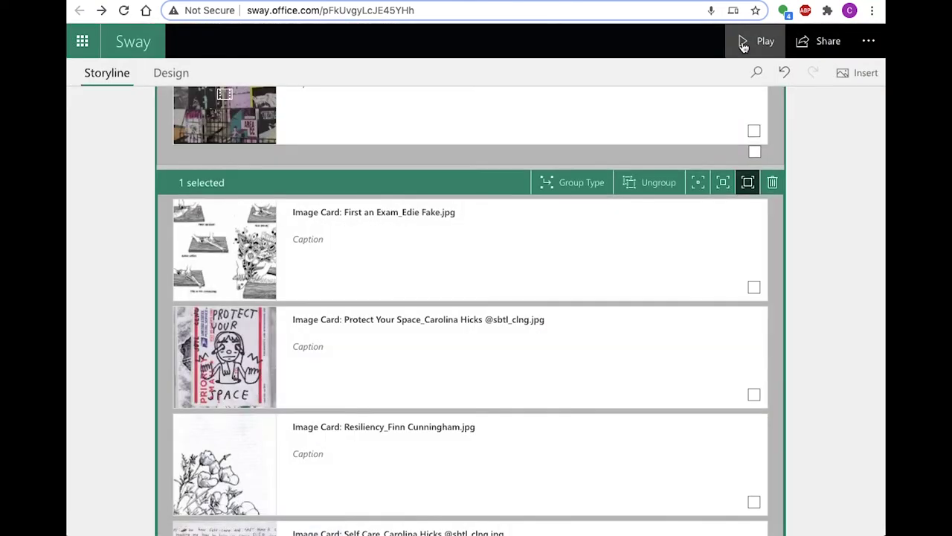
left_click(721, 184)
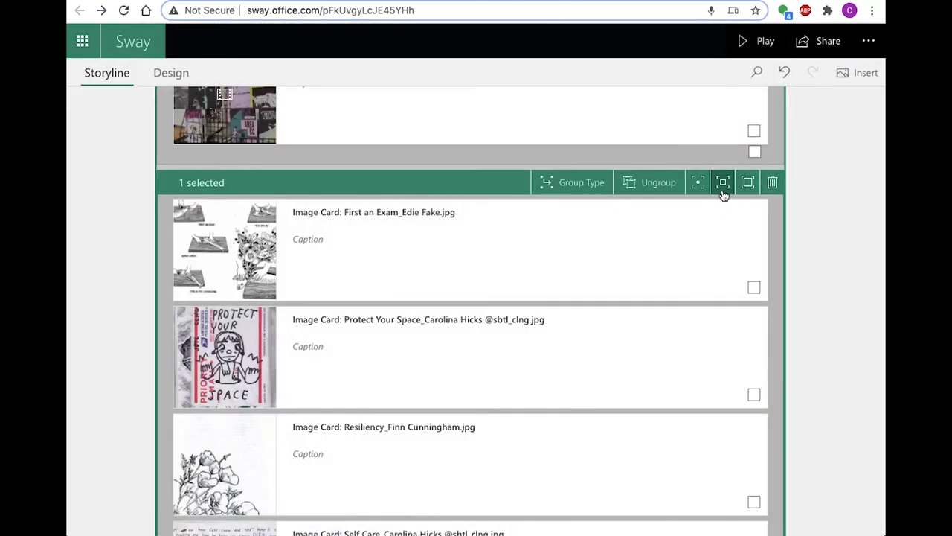
left_click(754, 49)
scroll(764, 371, "down", 5)
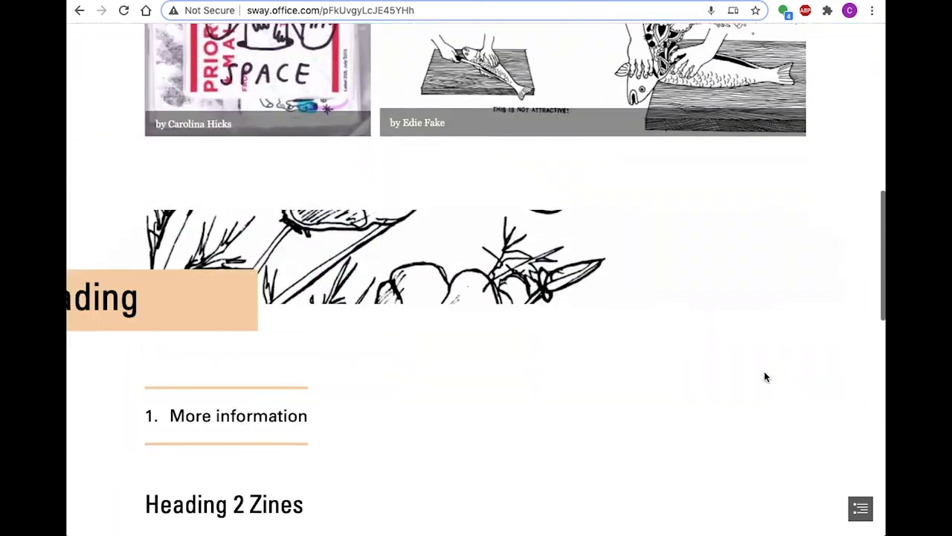
scroll(767, 379, "down", 10)
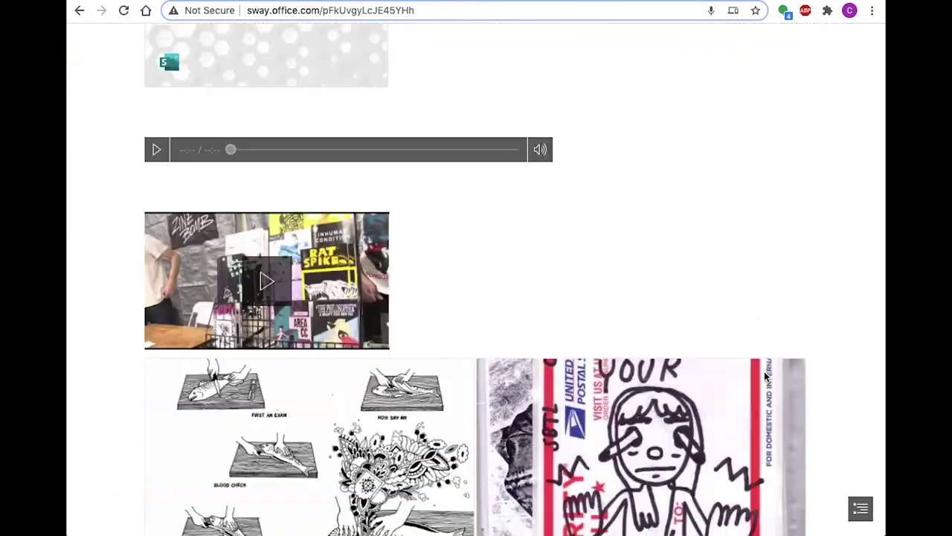
scroll(766, 379, "up", 1)
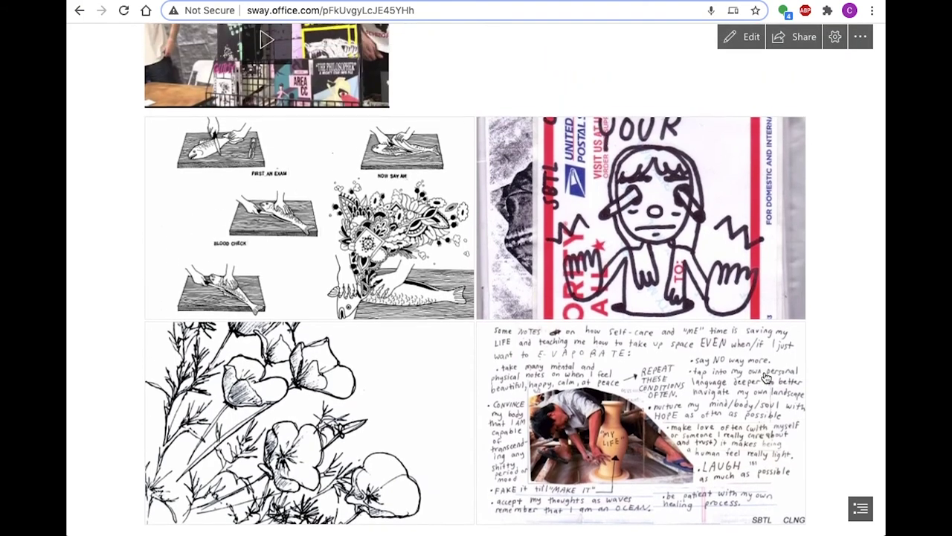
scroll(767, 379, "down", 2)
scroll(767, 378, "up", 1)
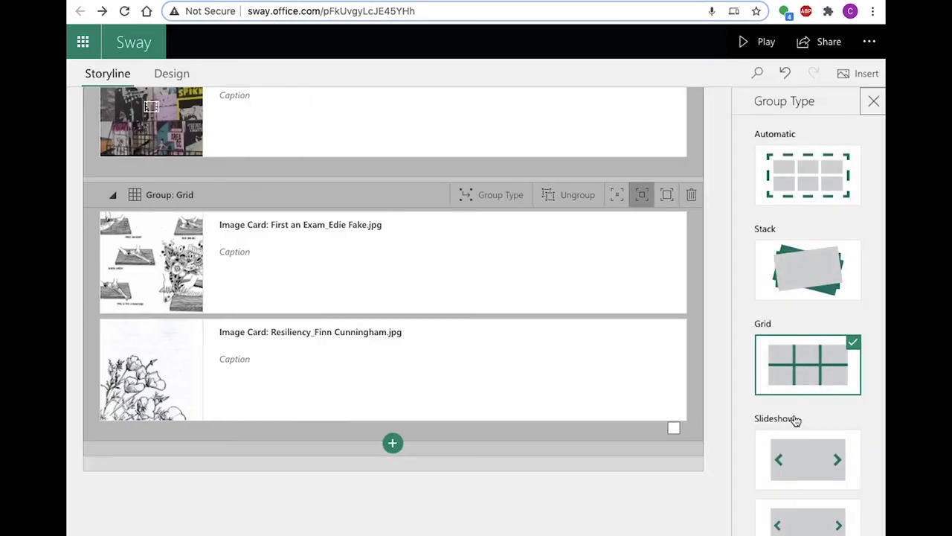
Step: Make the two-image group a Comparison, test its slider in preview, then set the four-image group to Stack
scroll(795, 420, "down", 2)
scroll(794, 420, "down", 1)
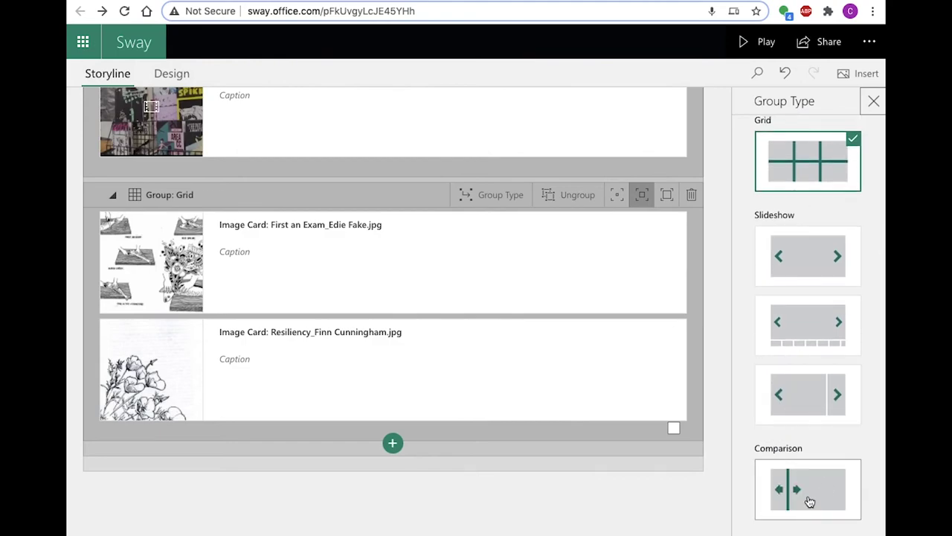
left_click(809, 501)
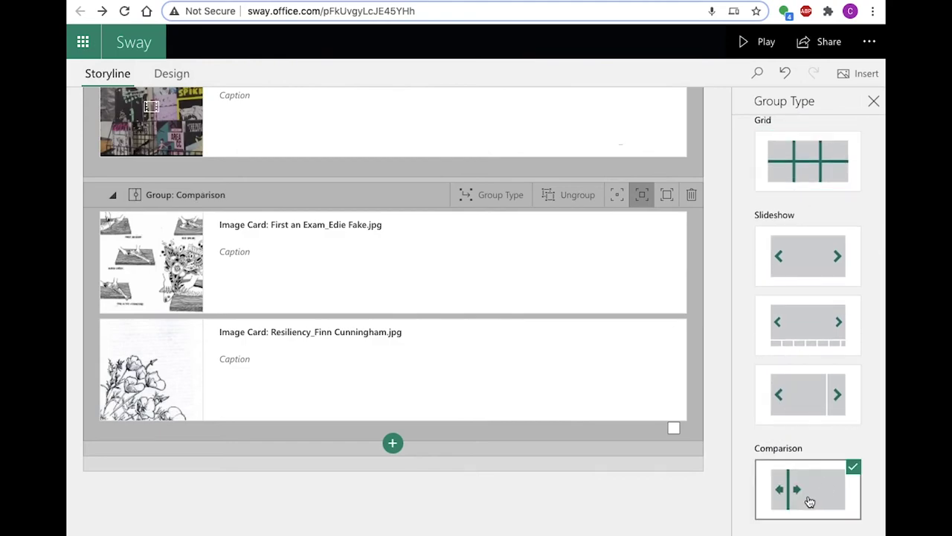
left_click(746, 42)
scroll(670, 529, "down", 15)
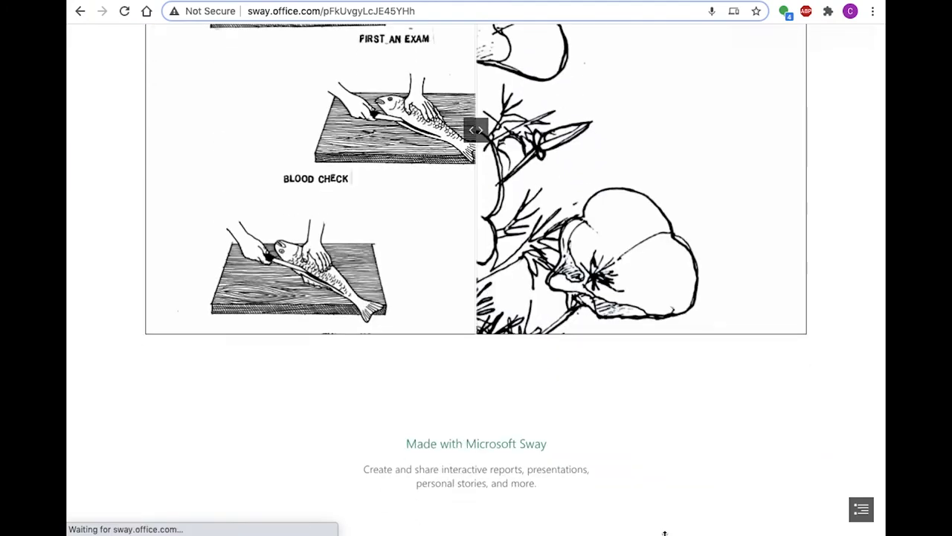
scroll(664, 533, "up", 3)
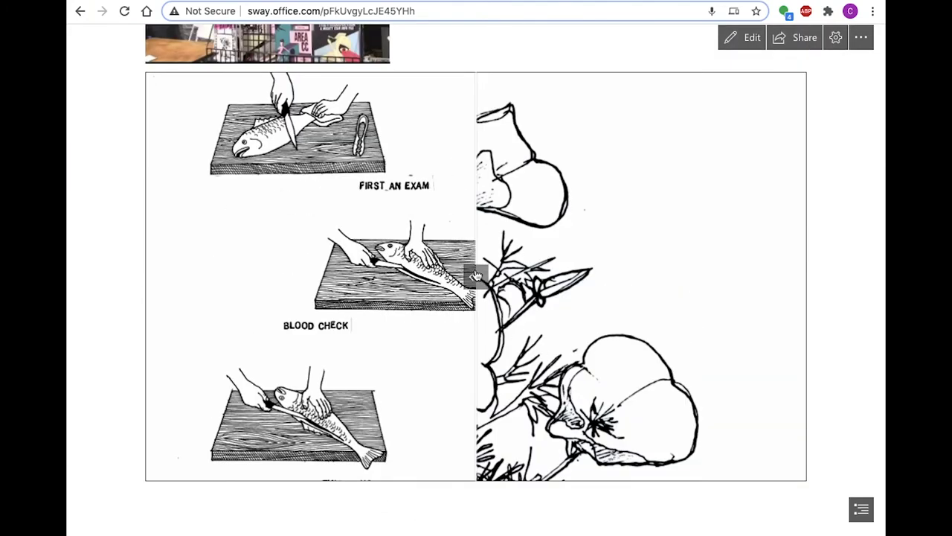
mouse_move(477, 276)
left_mouse_down()
mouse_move(781, 276)
mouse_move(382, 276)
mouse_move(295, 298)
mouse_move(172, 303)
mouse_move(647, 318)
left_mouse_up()
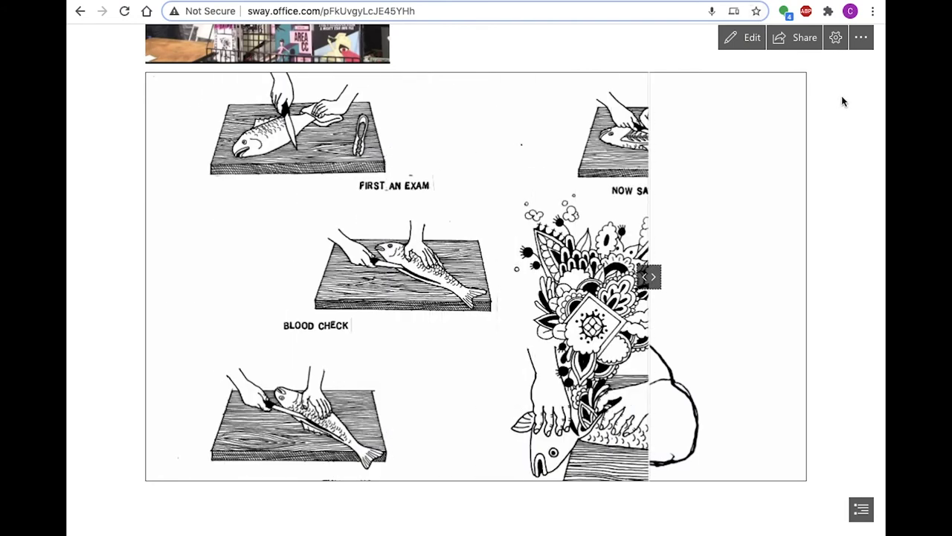
left_click(743, 37)
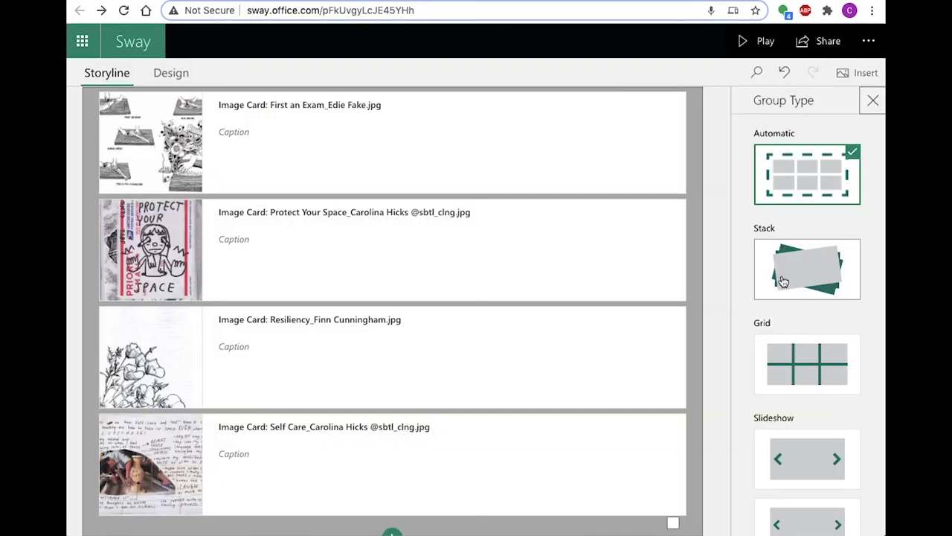
left_click(783, 279)
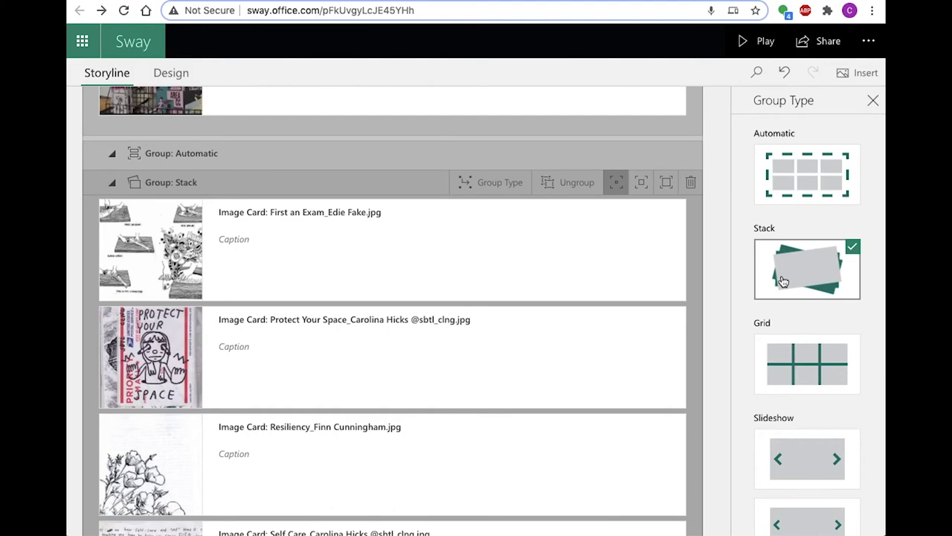
Step: Preview the Sway, dismiss the 'Tap to flip' tip, and flip through the stacked zine drawings
left_click(759, 41)
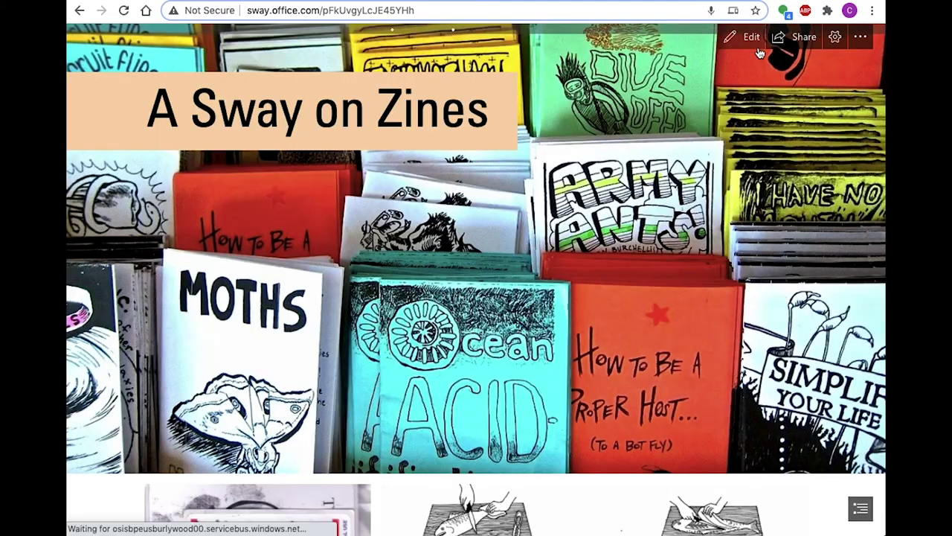
scroll(798, 404, "down", 15)
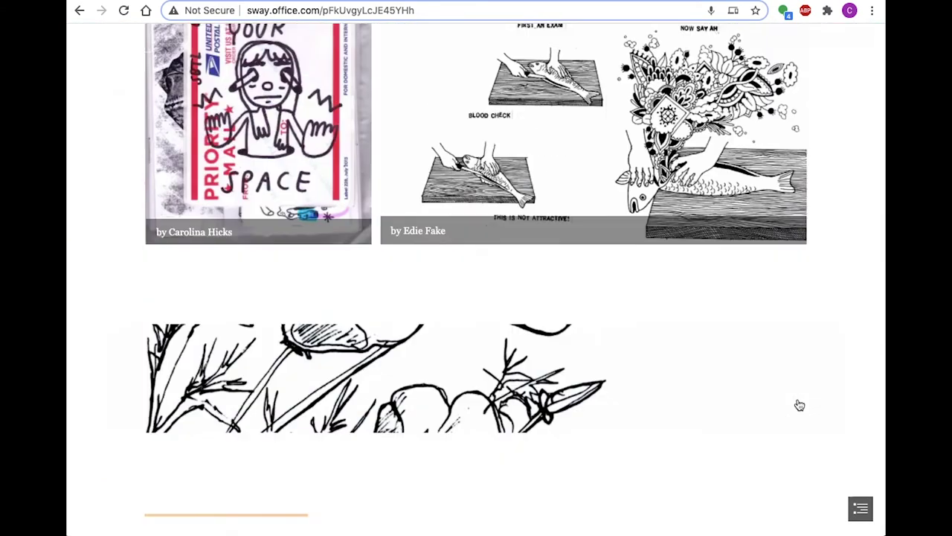
scroll(798, 404, "down", 3)
scroll(798, 404, "up", 5)
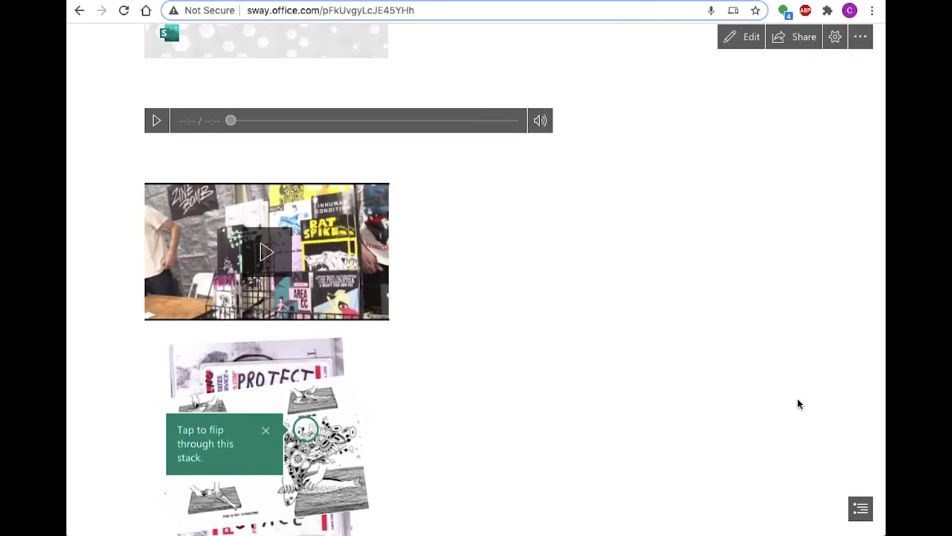
scroll(797, 404, "down", 3)
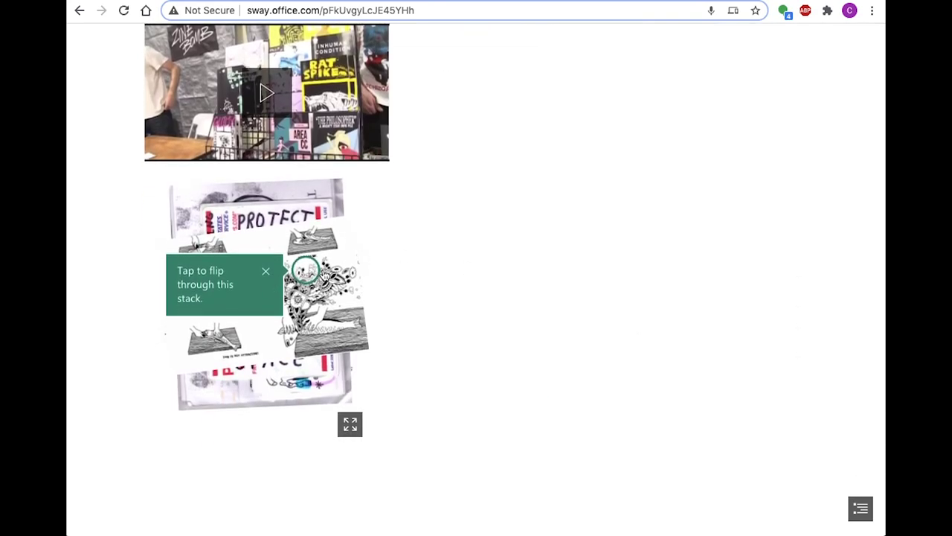
left_click(310, 275)
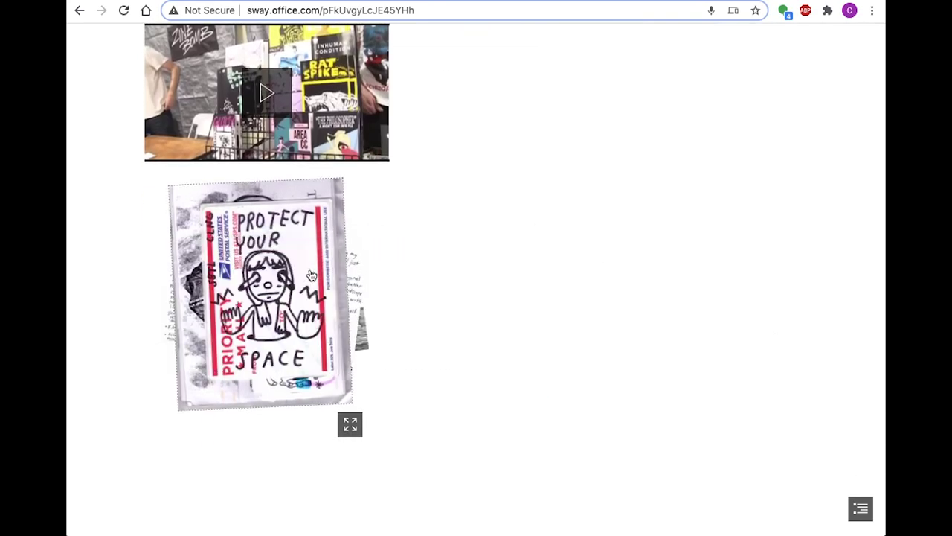
left_click(311, 275)
left_click(312, 276)
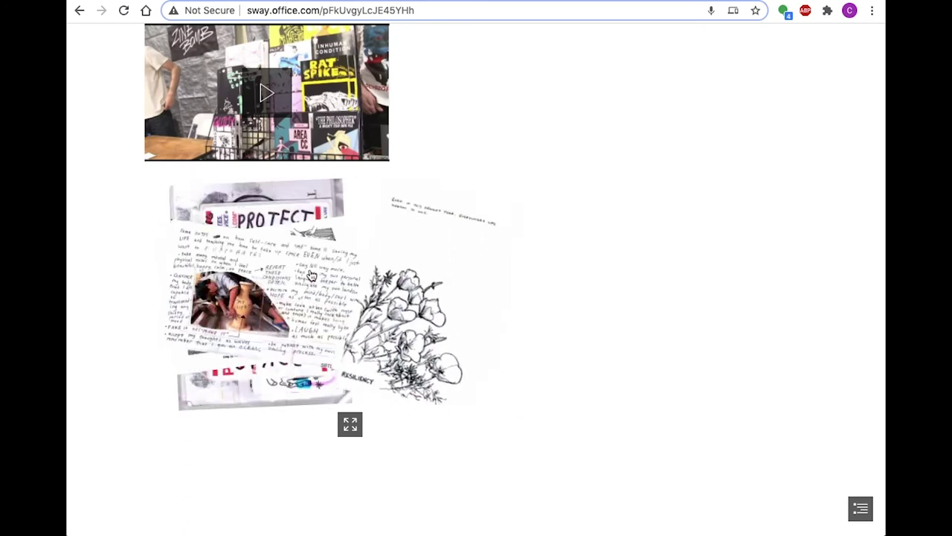
left_click(312, 275)
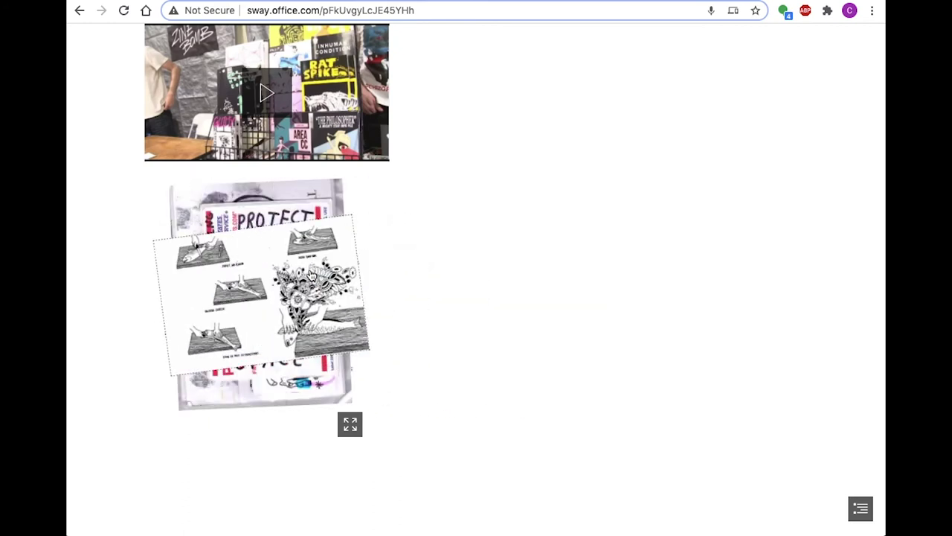
left_click(311, 276)
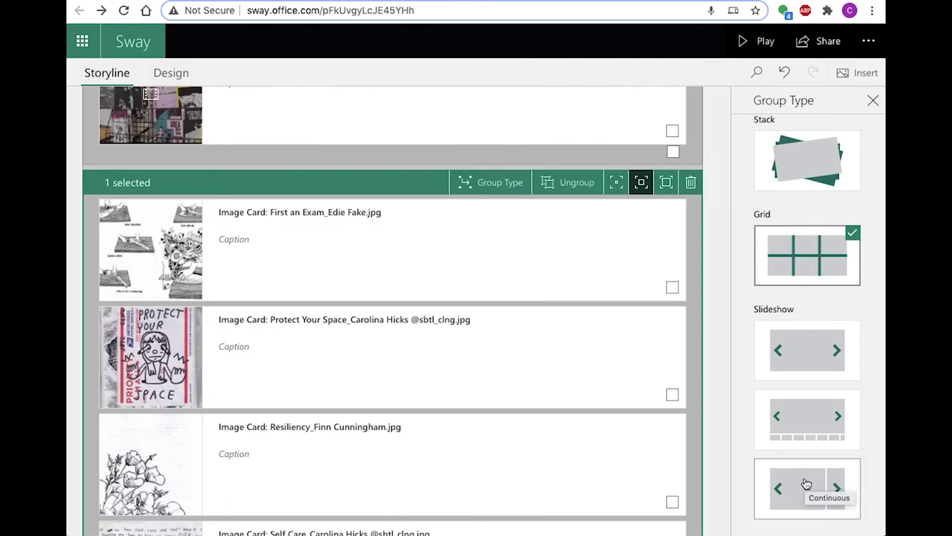
Step: Switch the four zine drawings to the Continuous slideshow group type and preview the Sway
left_click(806, 484)
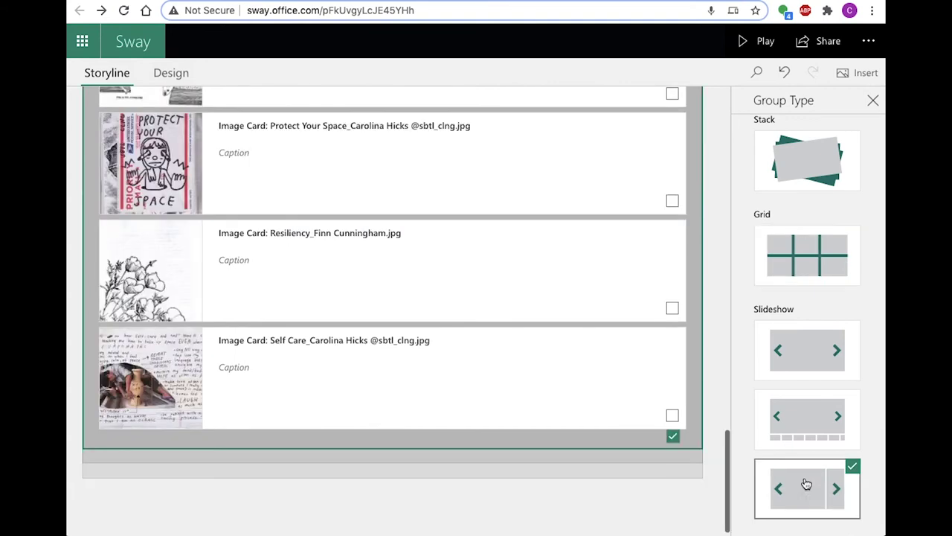
left_click(756, 43)
Step: Advance the continuous slideshow three times to reach the Some NOTES page
scroll(712, 438, "down", 15)
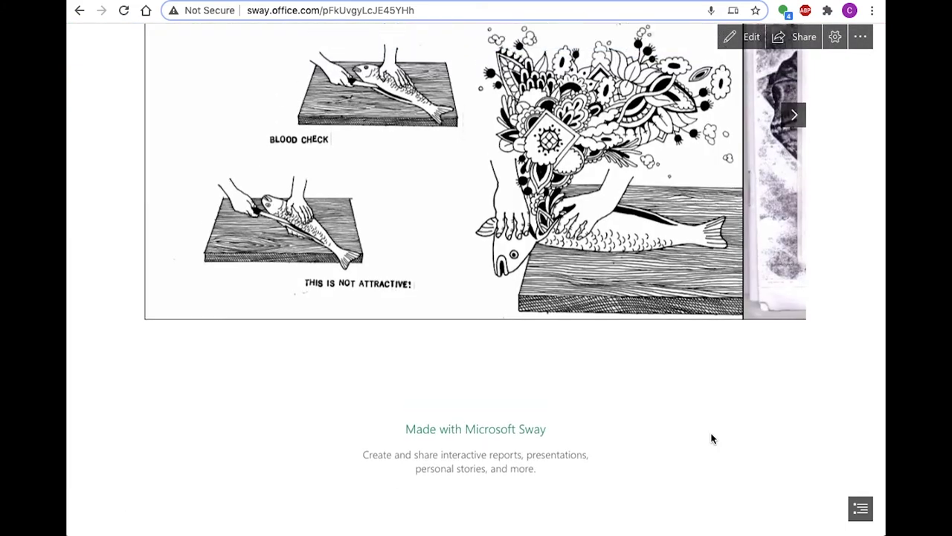
scroll(712, 439, "up", 3)
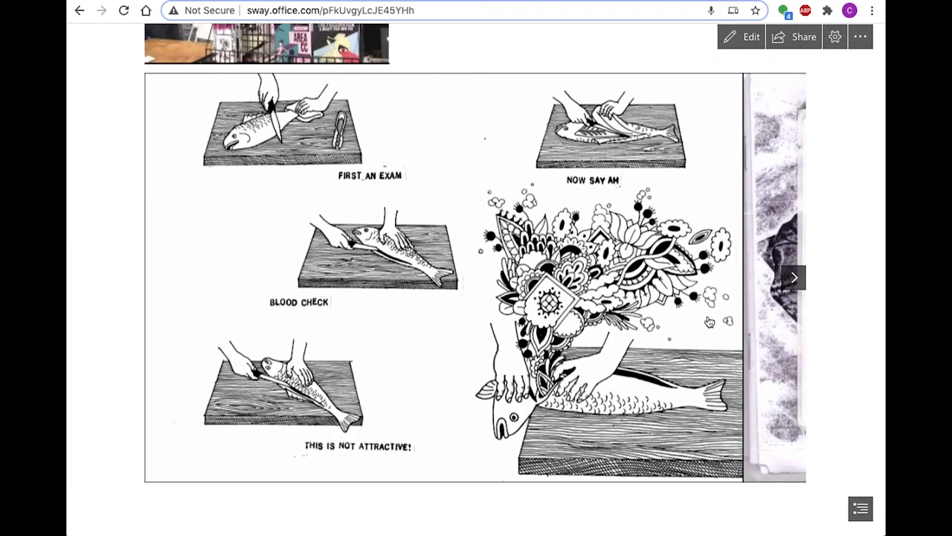
left_click(794, 279)
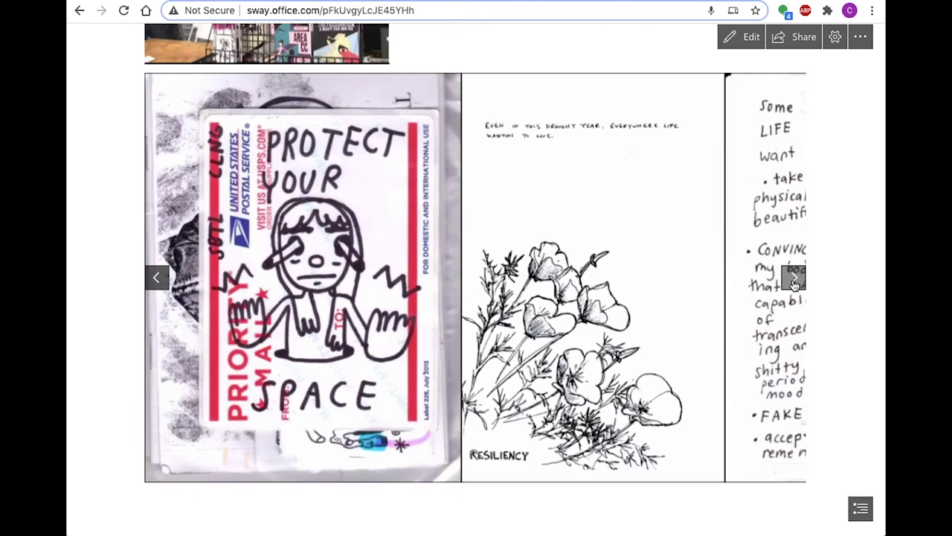
left_click(794, 281)
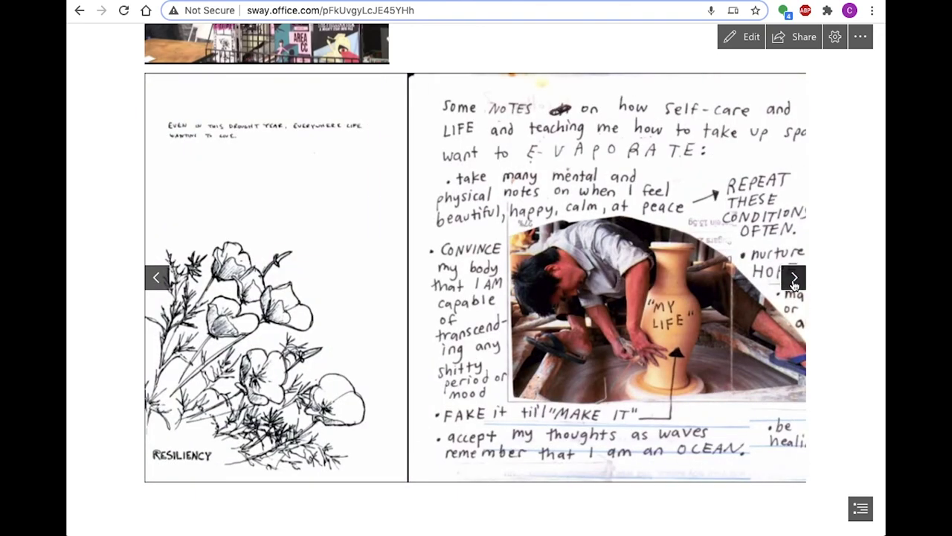
left_click(794, 281)
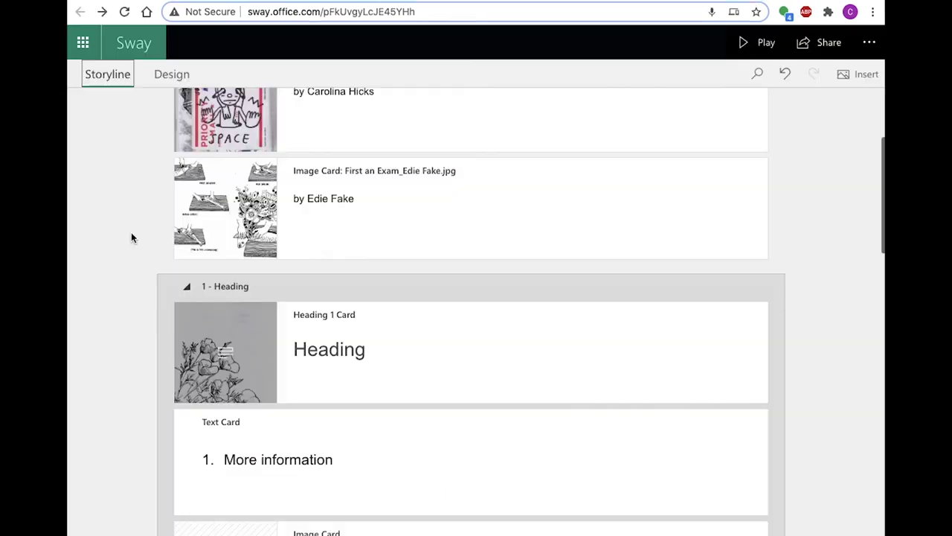
Step: Set the Sway's sharing to 'Anyone with a link' can view
scroll(131, 232, "up", 3)
left_click(173, 75)
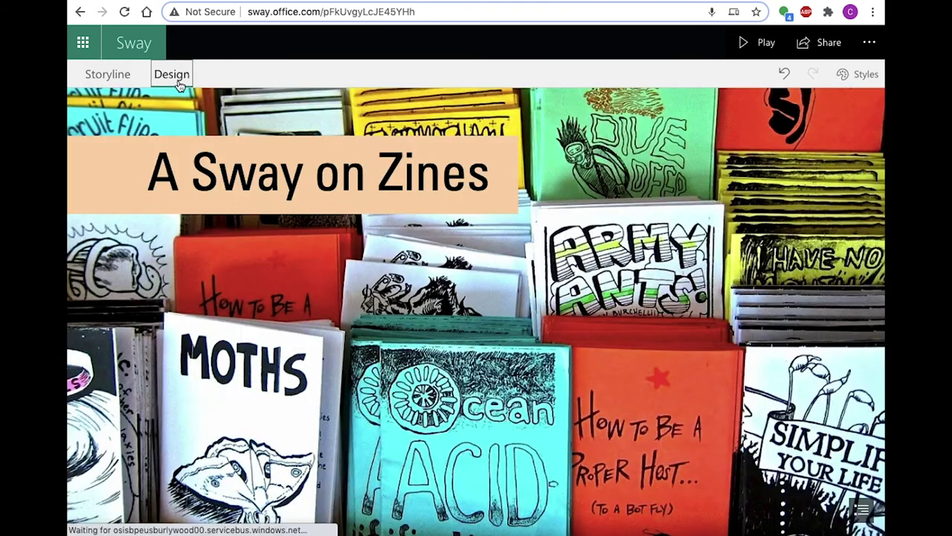
left_click(825, 45)
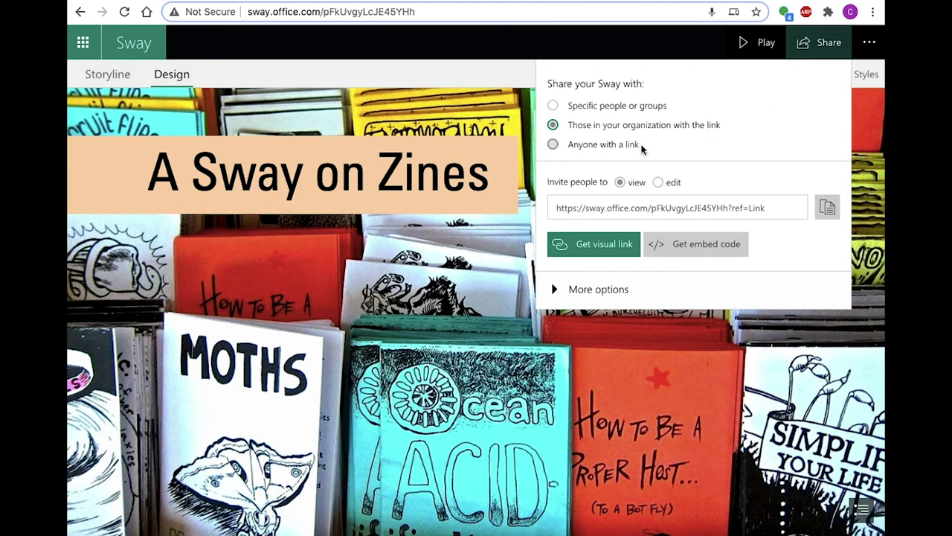
left_click(554, 145)
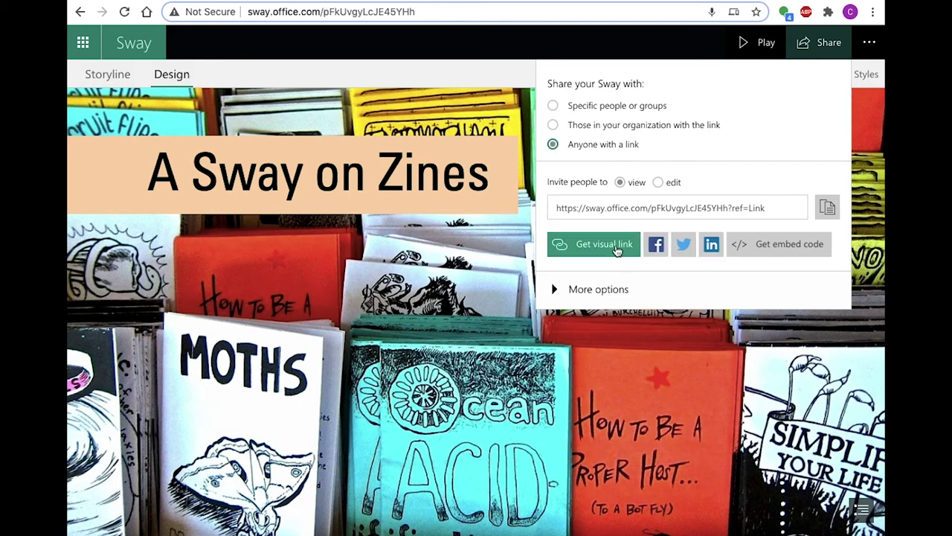
Step: View the visual link and embed code, then expand More options in the share settings
left_click(617, 247)
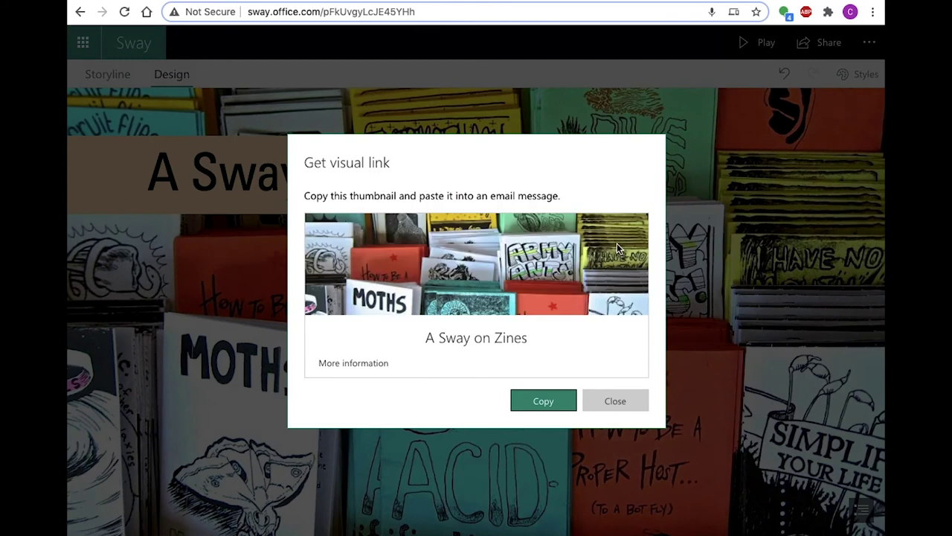
left_click(604, 399)
left_click(819, 48)
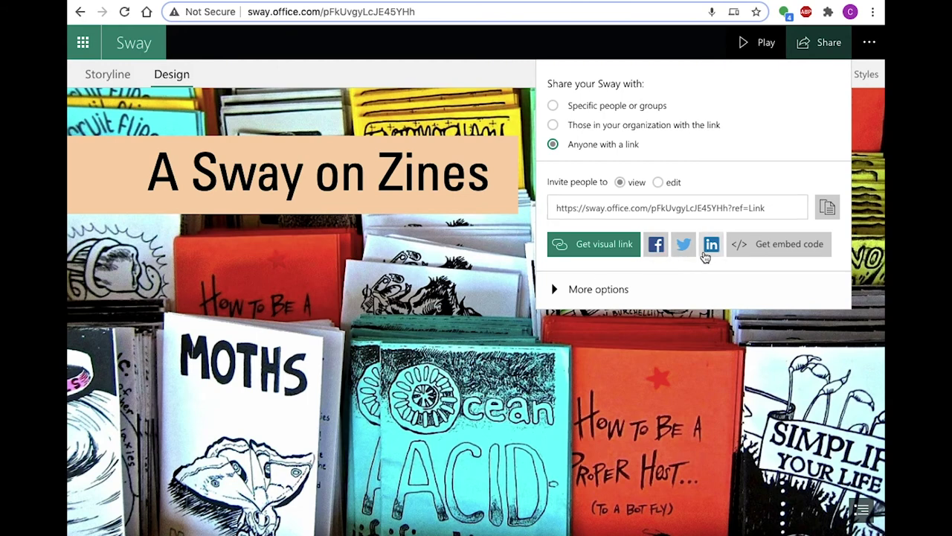
left_click(759, 248)
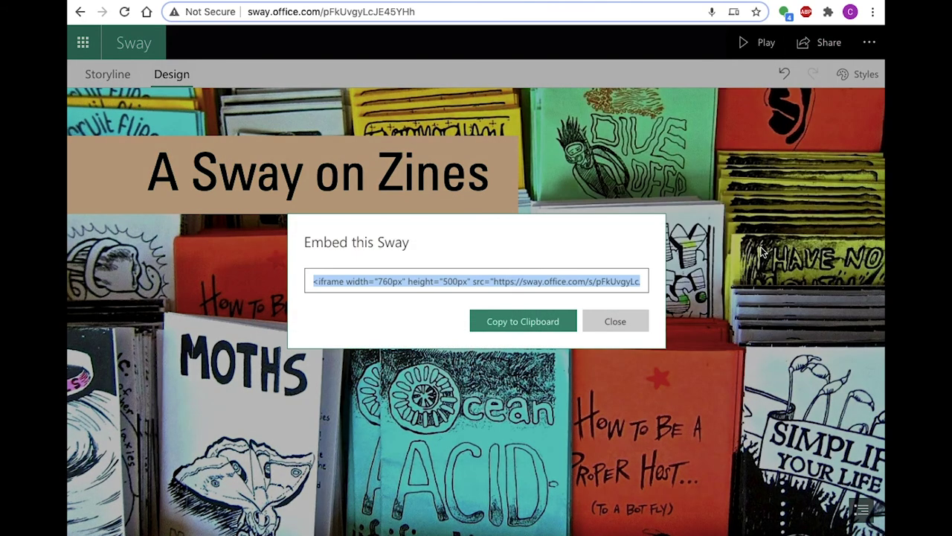
left_click(616, 320)
left_click(816, 42)
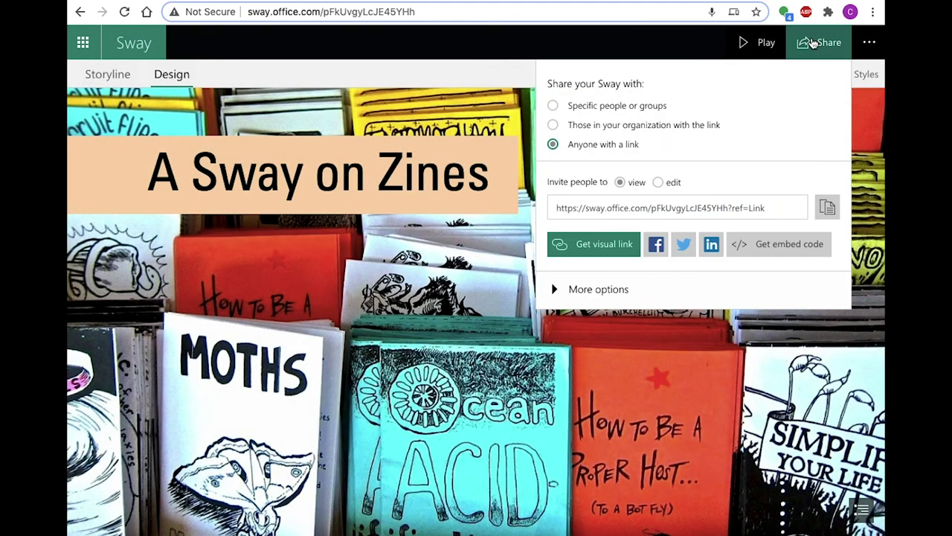
left_click(555, 290)
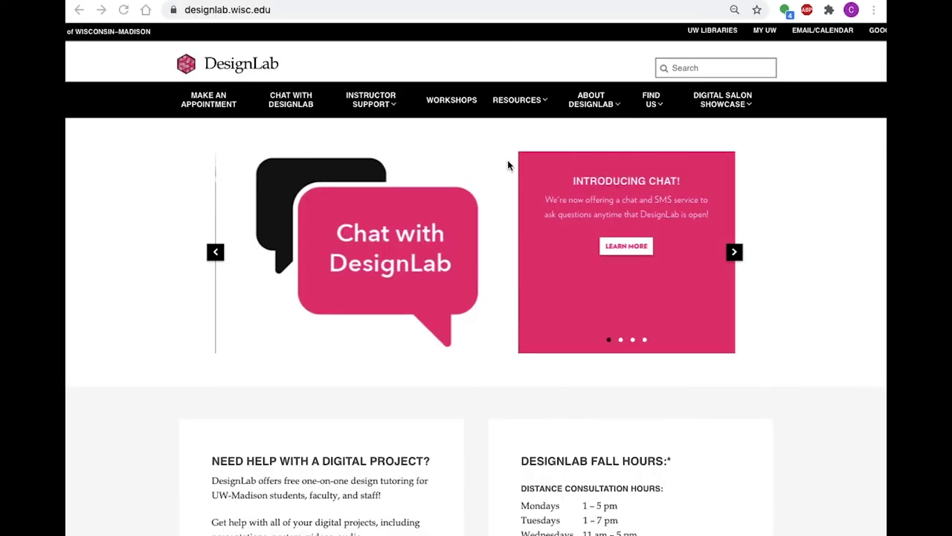
Step: Go to Resources > Software Support > Sway and open 'DesignLab's Sway on Sway'
left_click(519, 100)
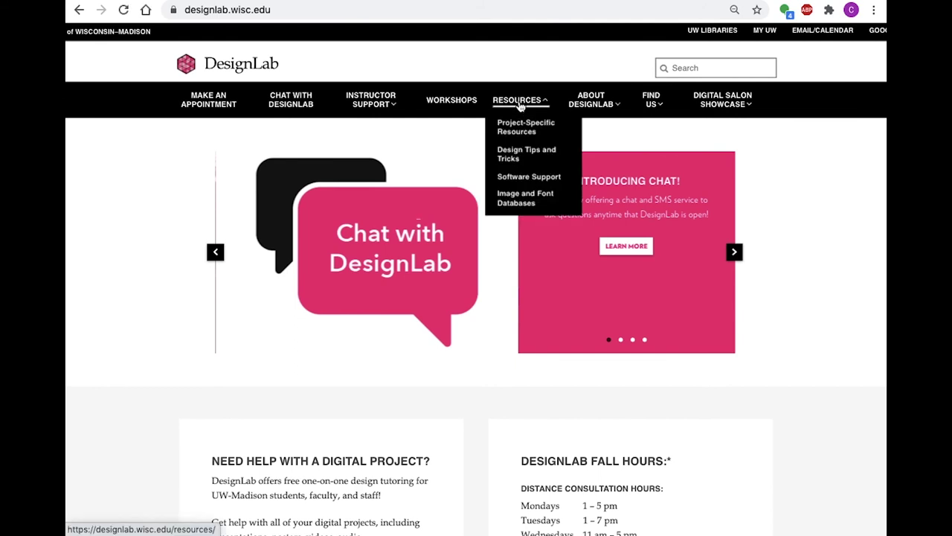
left_click(521, 186)
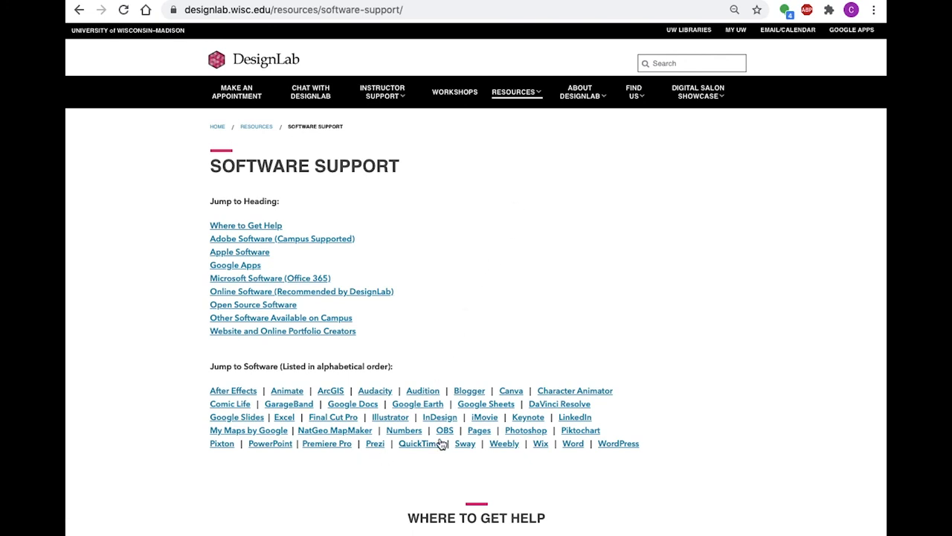
left_click(465, 445)
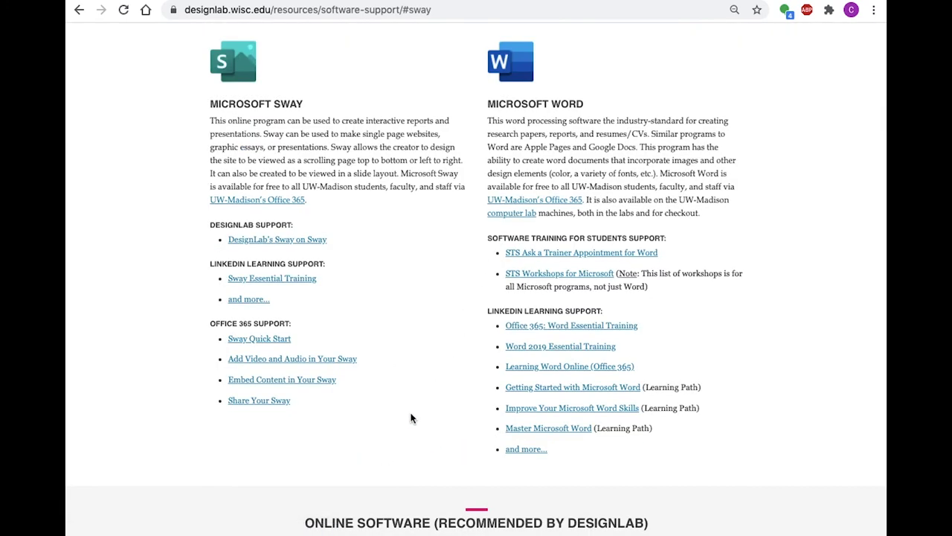
left_click(304, 242)
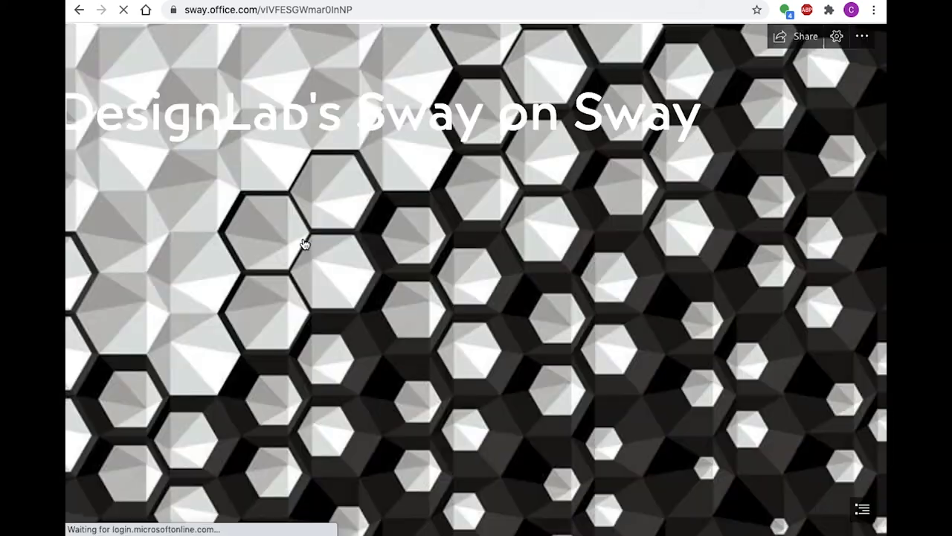
scroll(304, 244, "down", 3)
scroll(305, 244, "down", 5)
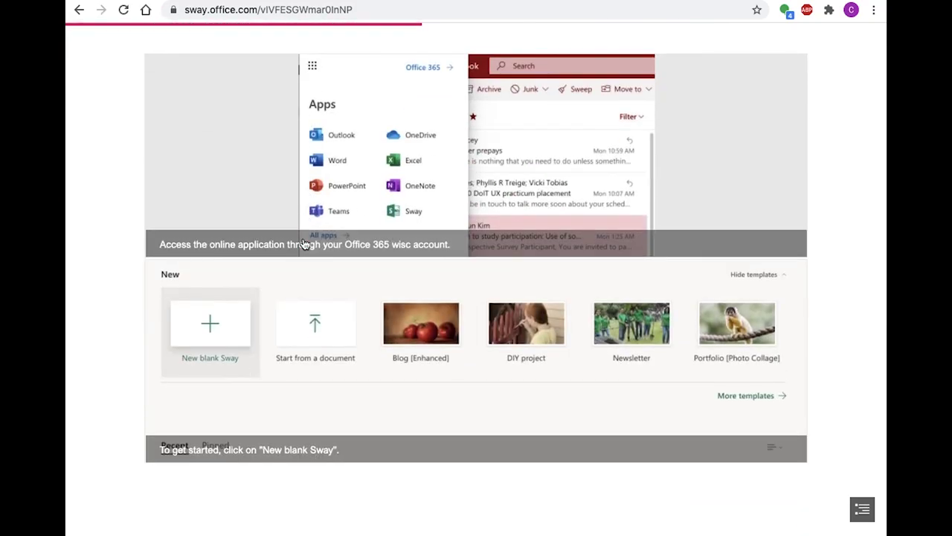
scroll(305, 244, "down", 5)
scroll(303, 243, "down", 10)
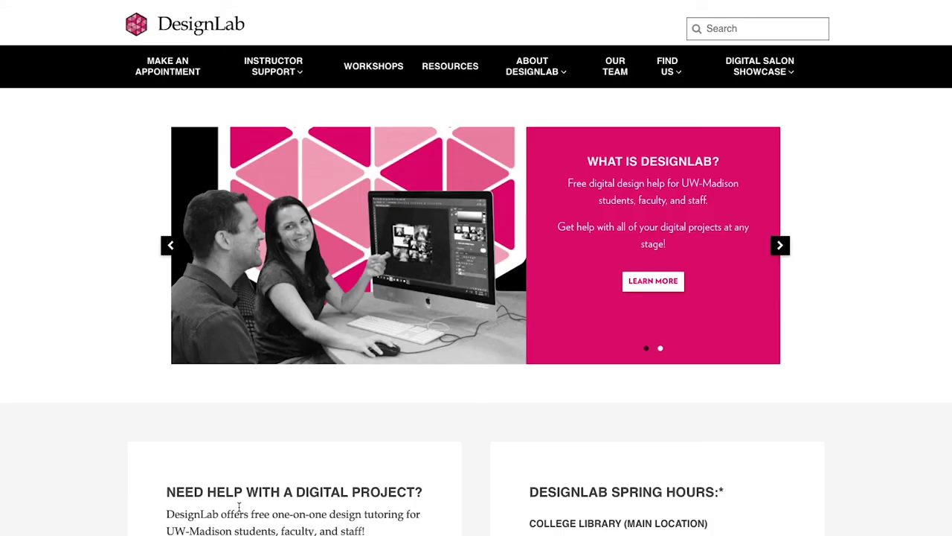
Step: Tell the consultant it's a research poster for a conference aimed at researchers in the field
scroll(245, 430, "down", 4)
scroll(243, 430, "down", 2)
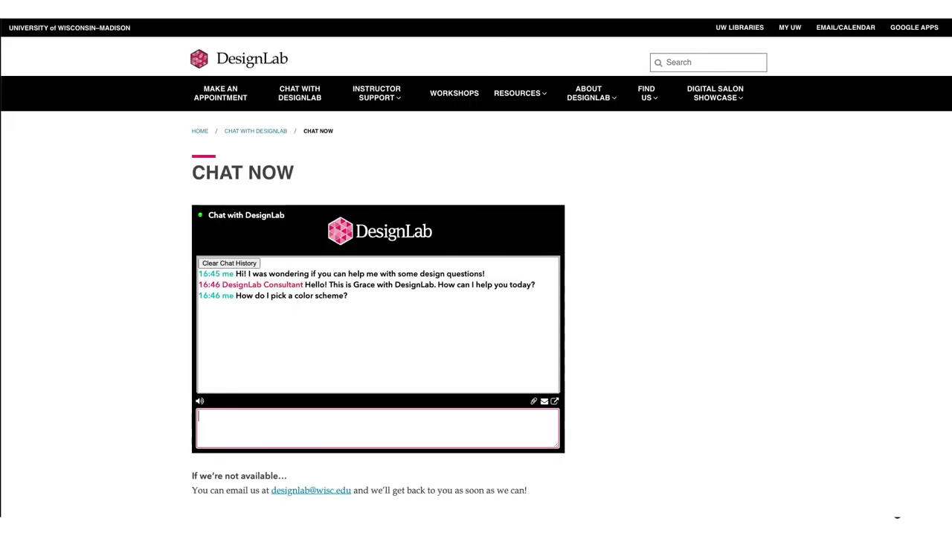
type("A research poster")
key("Return")
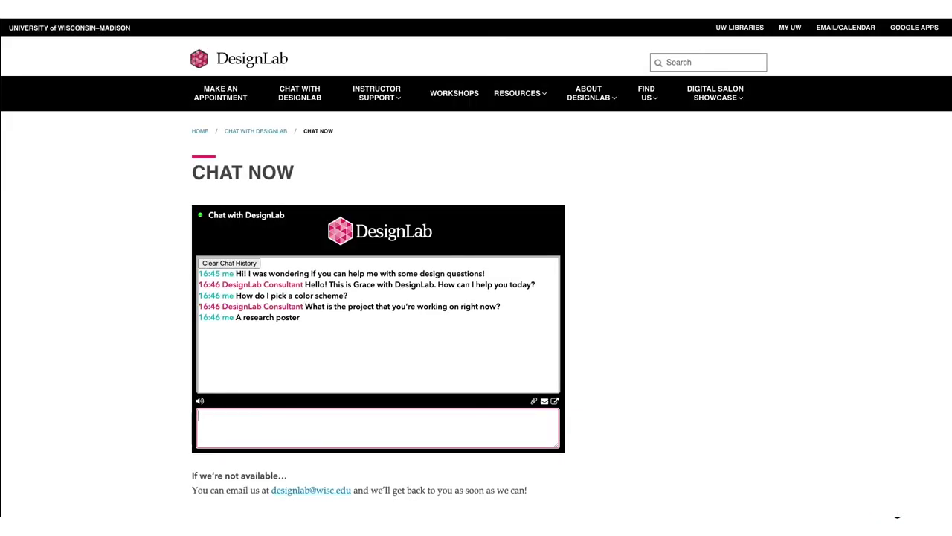
left_click(331, 430)
type("for a conference. so")
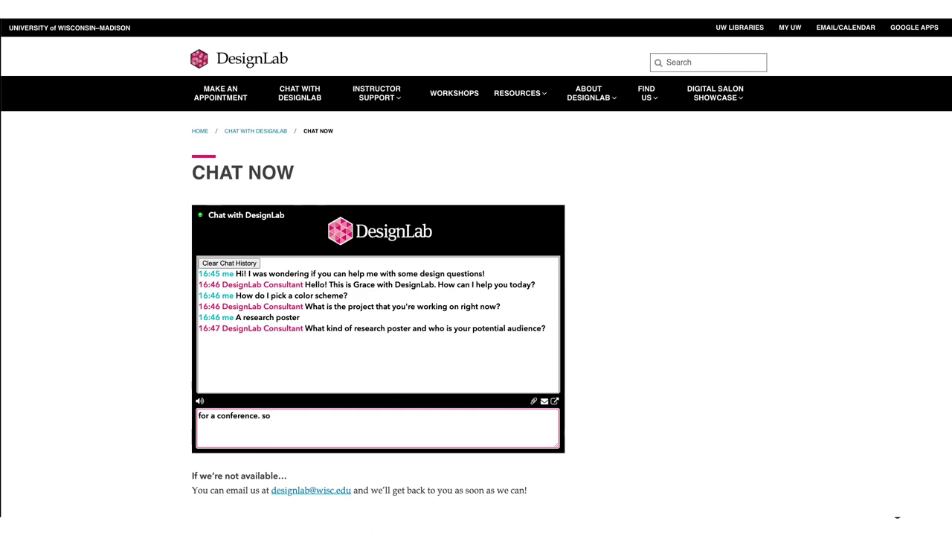
type(" researchers in my field")
key("Return")
Step: Send 'Thanks so much!' and return to the Chat with DesignLab page
type("Thanks so much!")
key("Return")
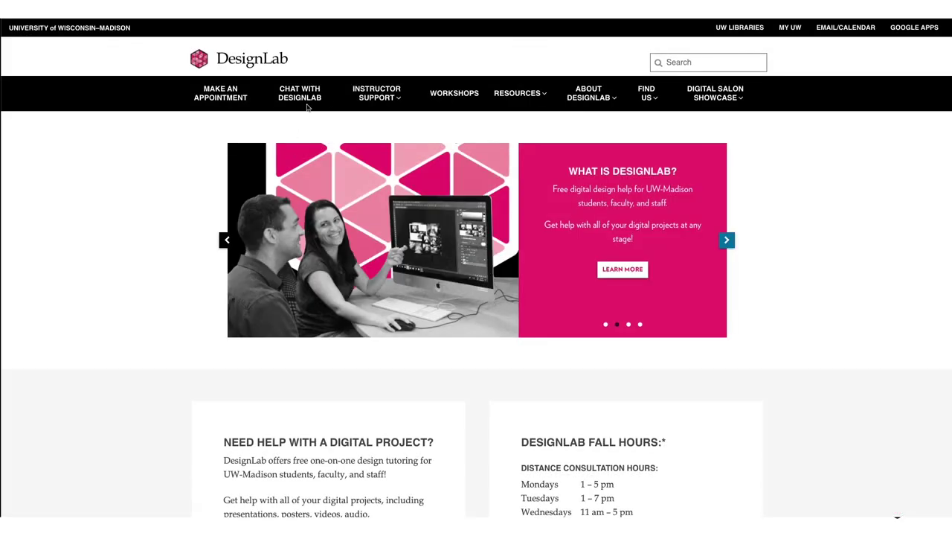
left_click(301, 97)
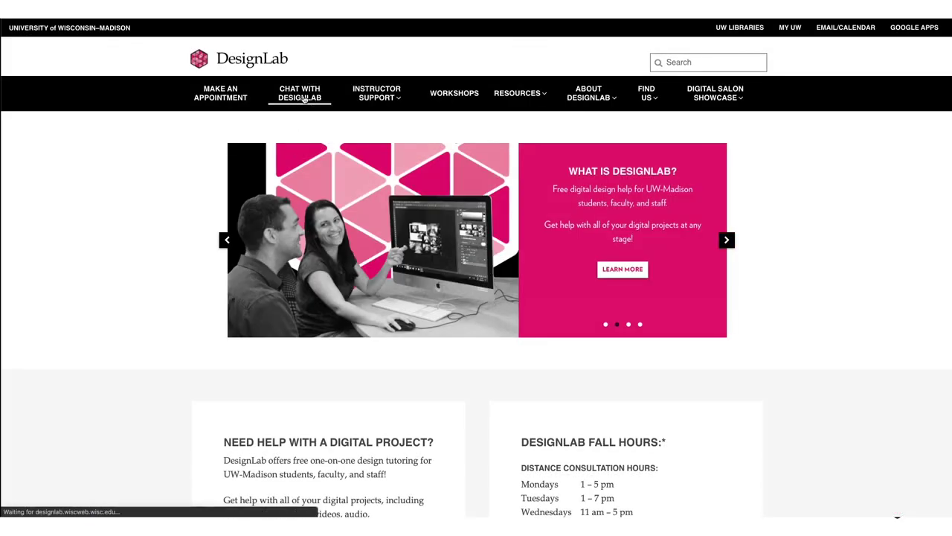